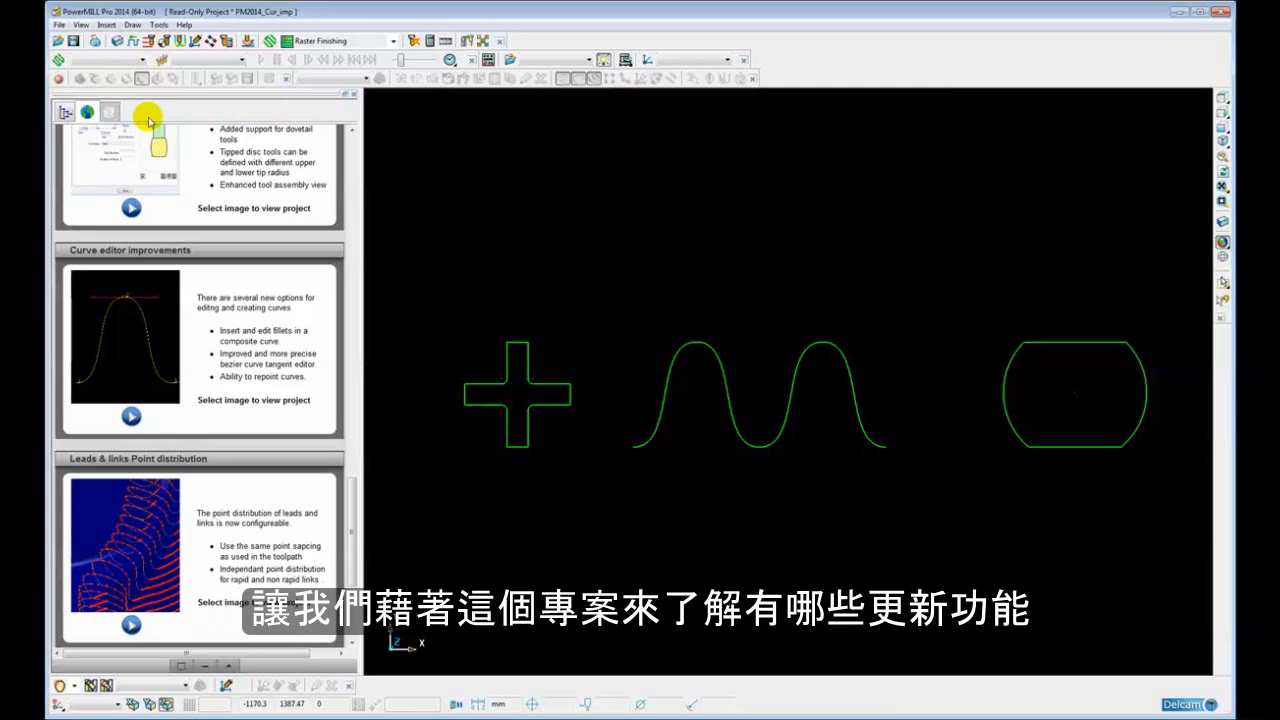
Step: Show the project explorer and open pattern 1 in the Curve Editor
click(65, 112)
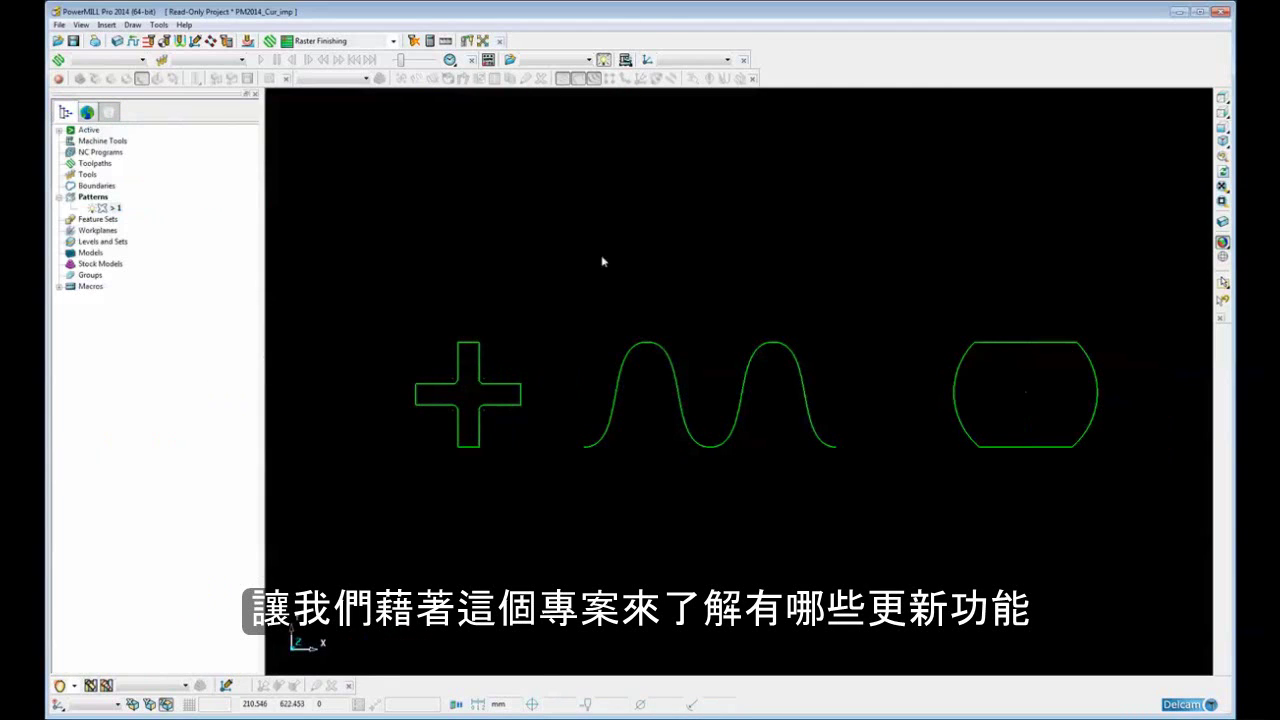
mouse_move(560, 367)
shift+middle_down()
mouse_move(809, 357)
mouse_move(562, 350)
shift+middle_up()
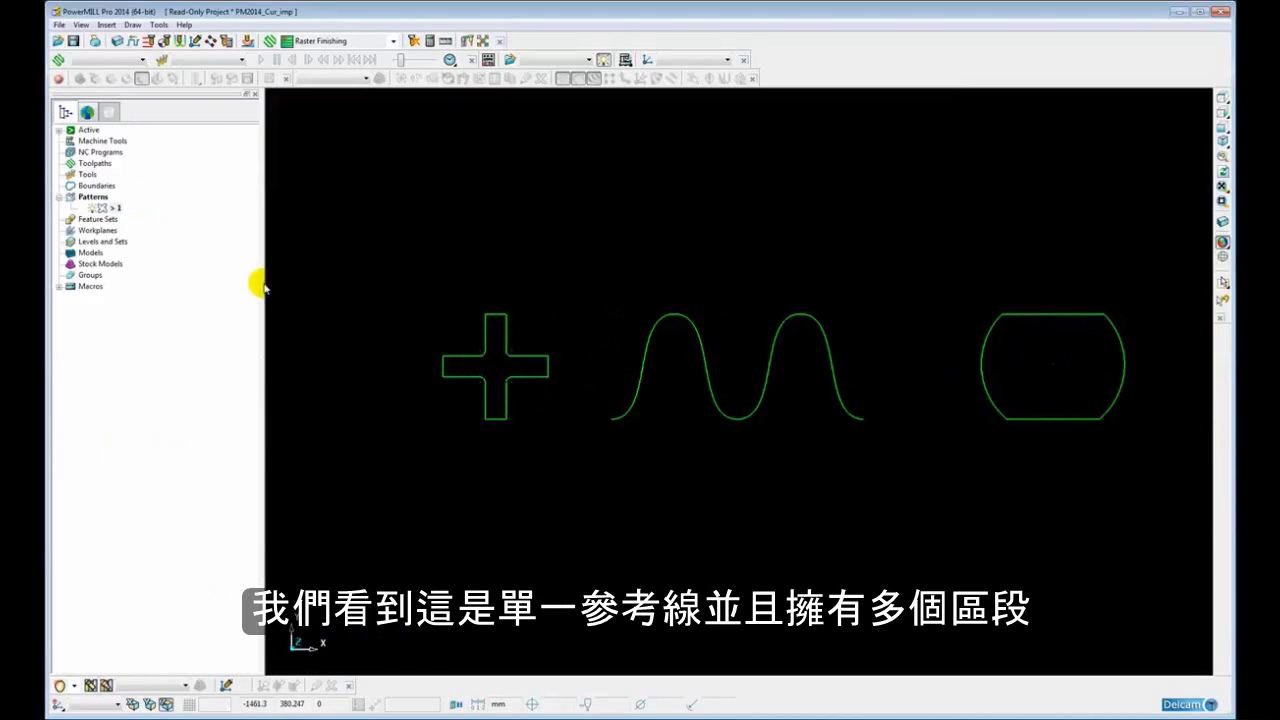
right_click(113, 208)
click(155, 243)
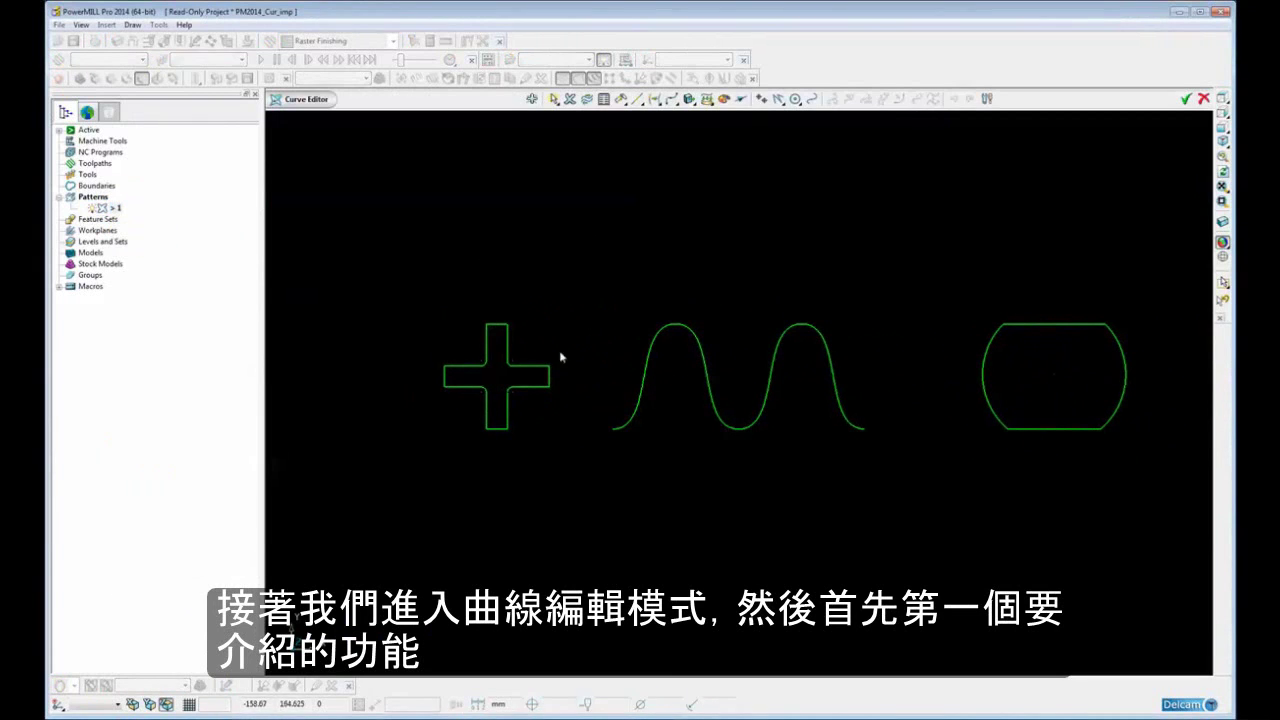
Step: Examine the separate line and arc segments that make up the cross-shaped outline
shift+middle_drag(532, 361, 782, 370)
scroll(766, 395, up, 5)
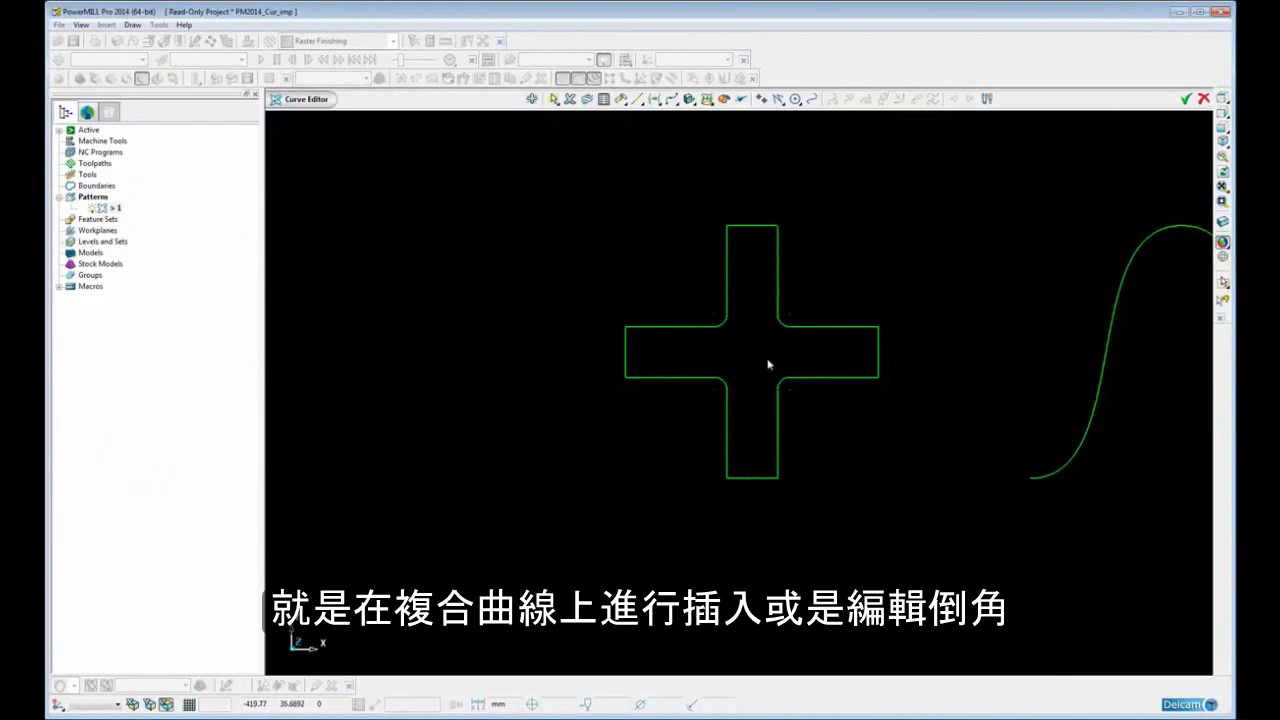
scroll(745, 390, up, 3)
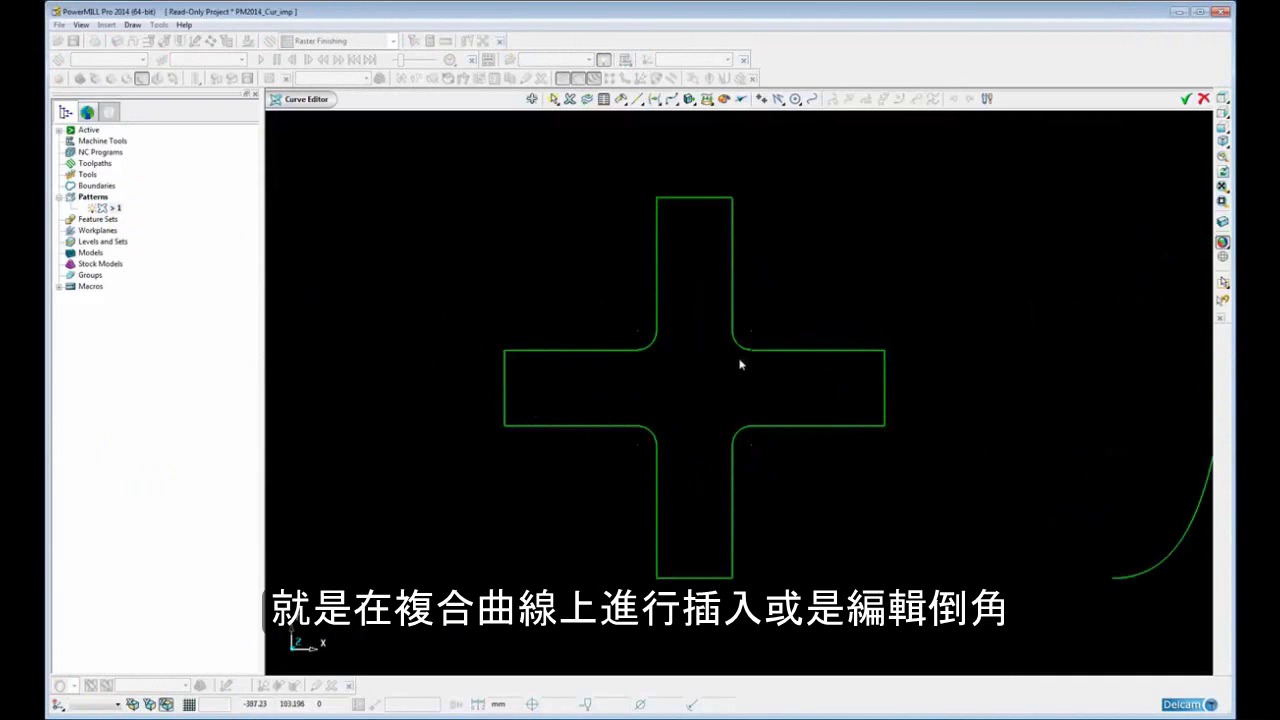
shift+middle_drag(741, 293, 725, 313)
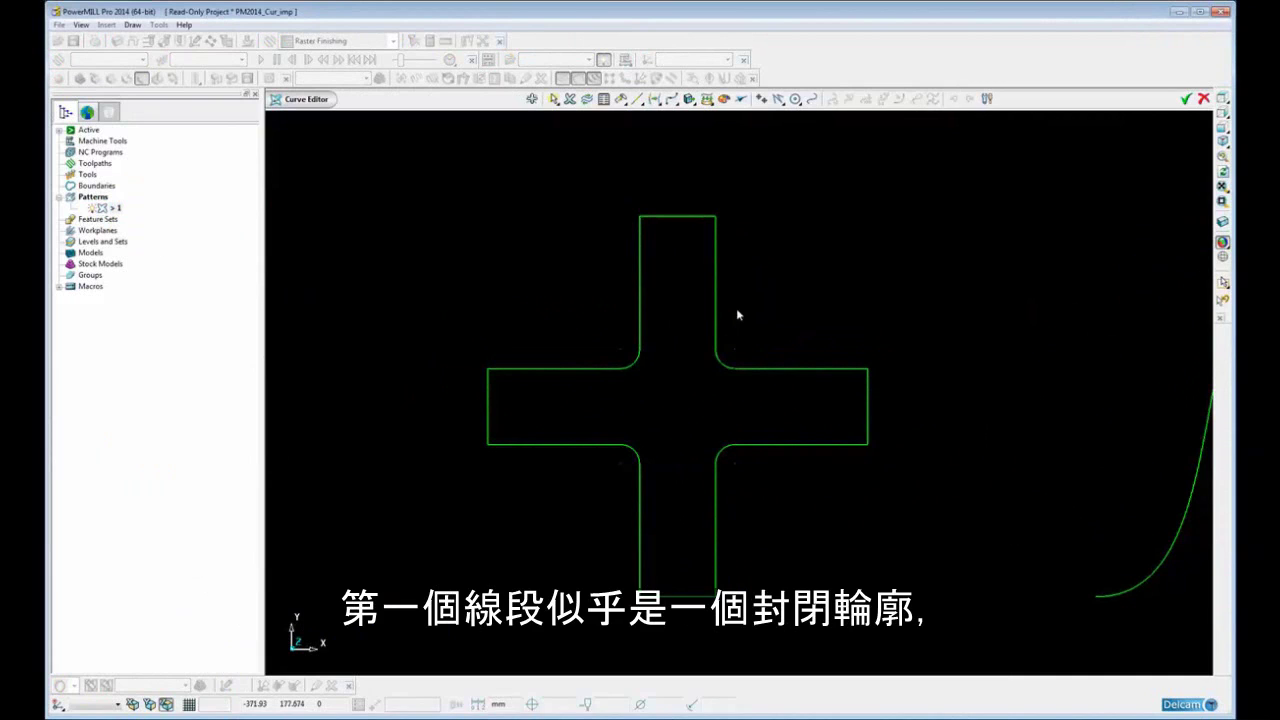
click(716, 292)
click(788, 369)
click(716, 521)
click(722, 451)
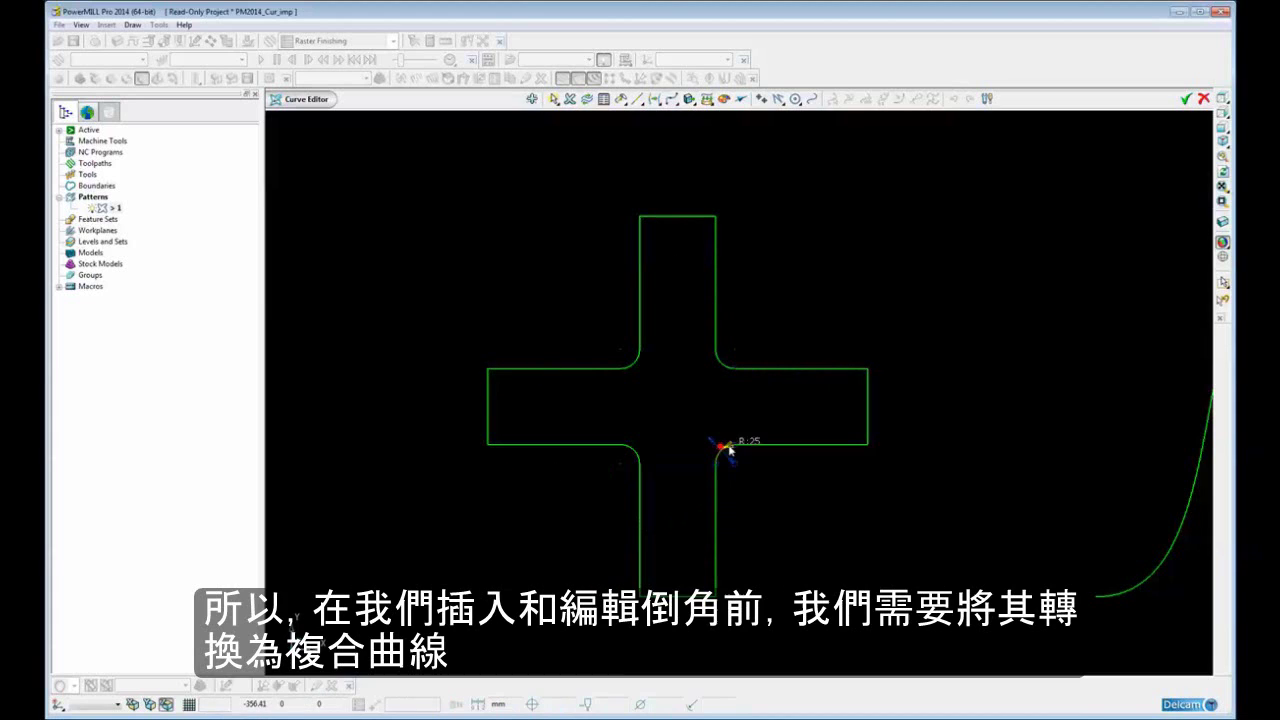
click(807, 444)
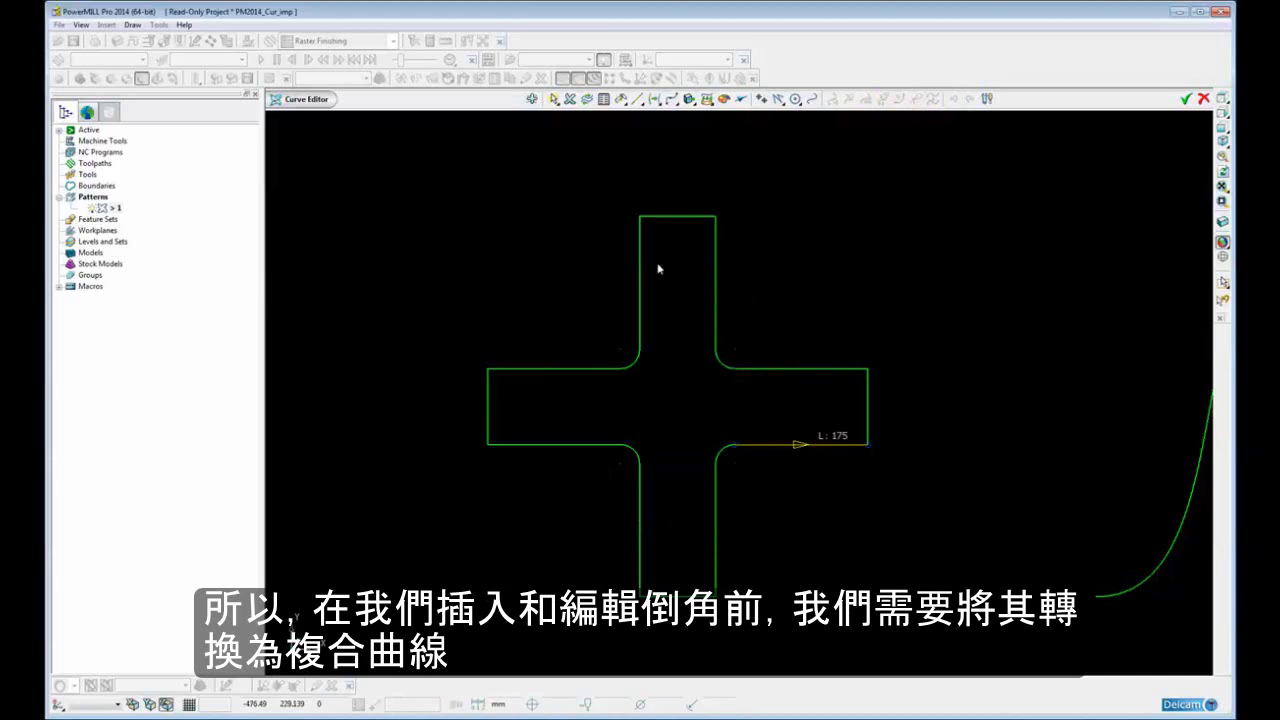
Step: Select all segments of the cross-shaped outline and merge them into a single closed curve
click(556, 224)
drag(473, 186, 896, 584)
click(655, 99)
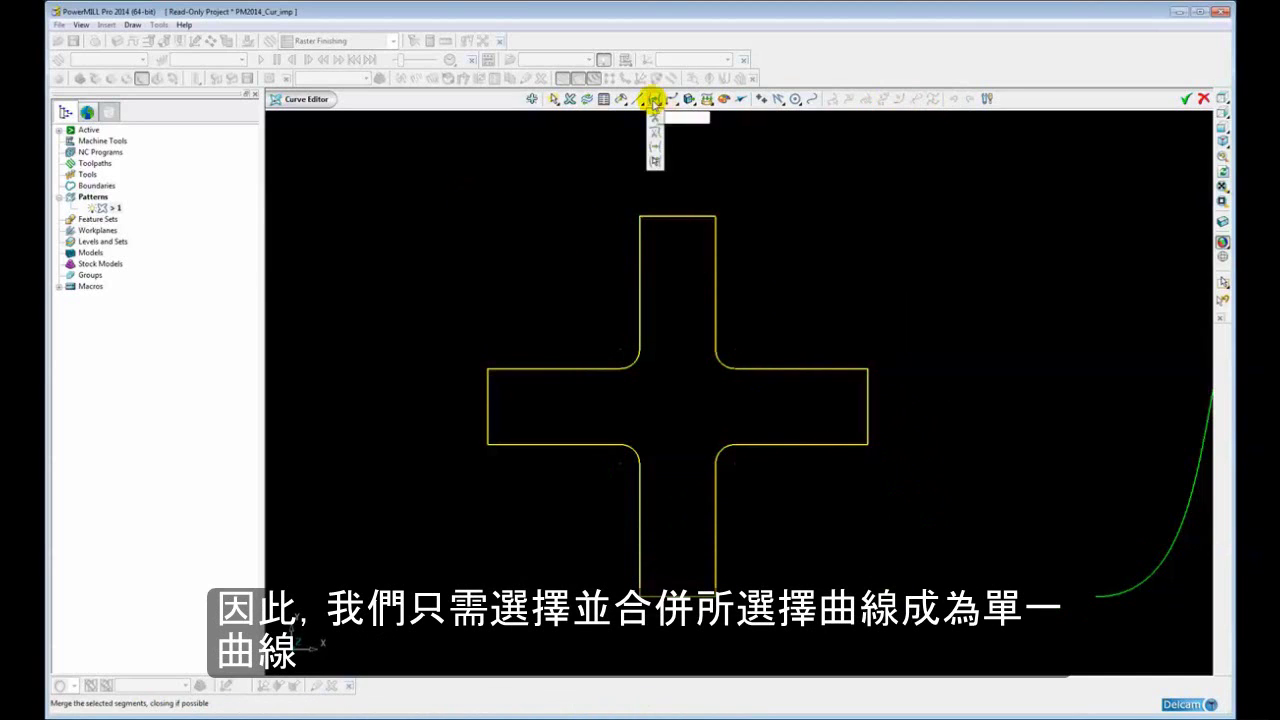
click(655, 151)
Step: Check the curve type and available editing commands of the merged cross outline
click(707, 184)
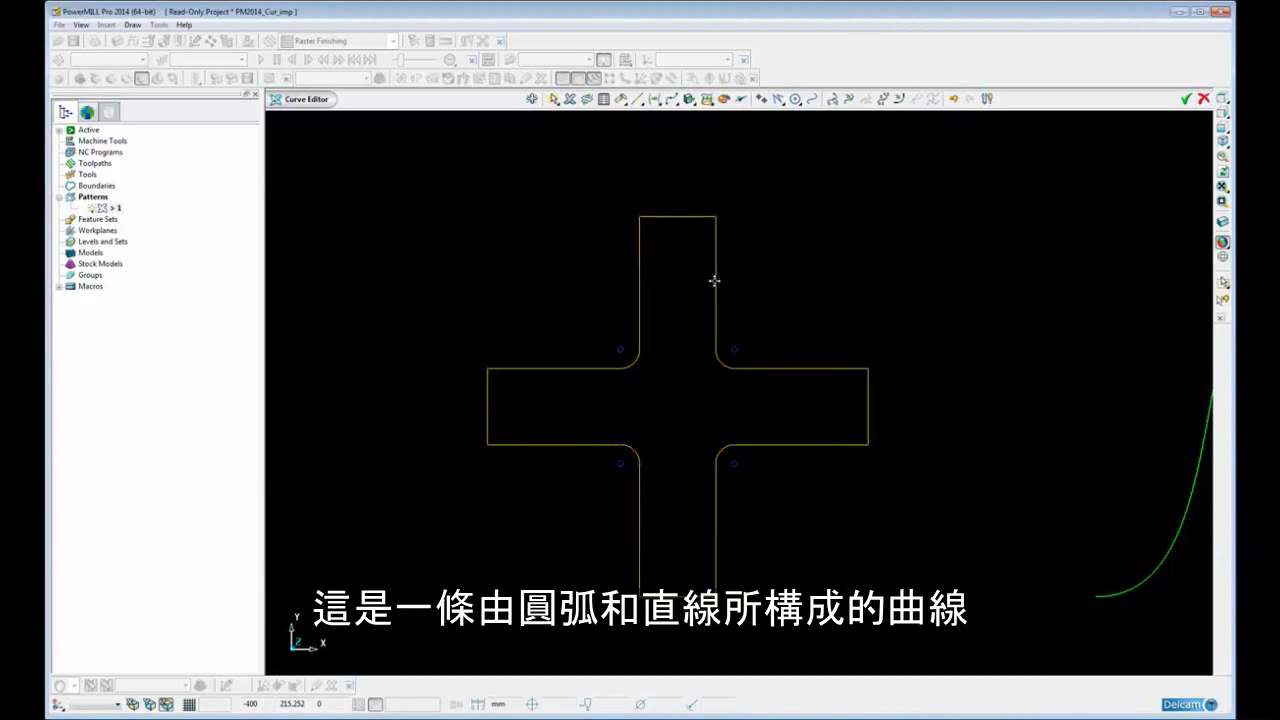
right_click(714, 281)
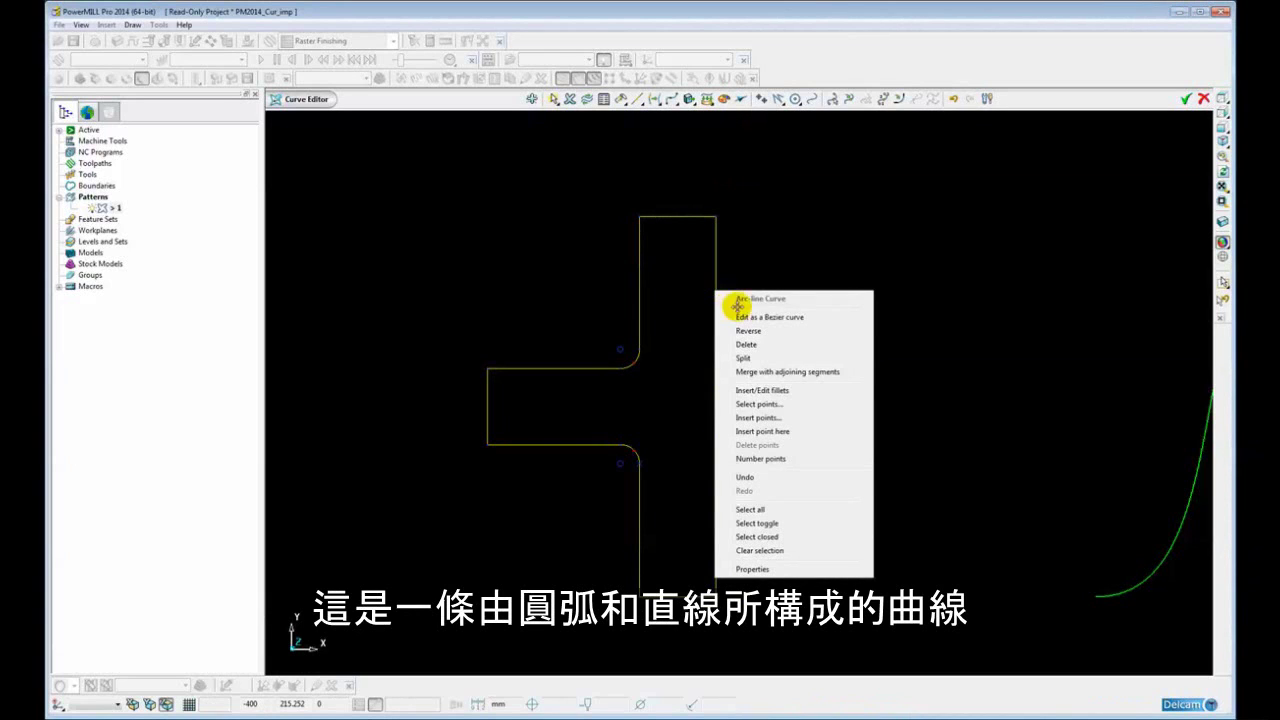
click(817, 239)
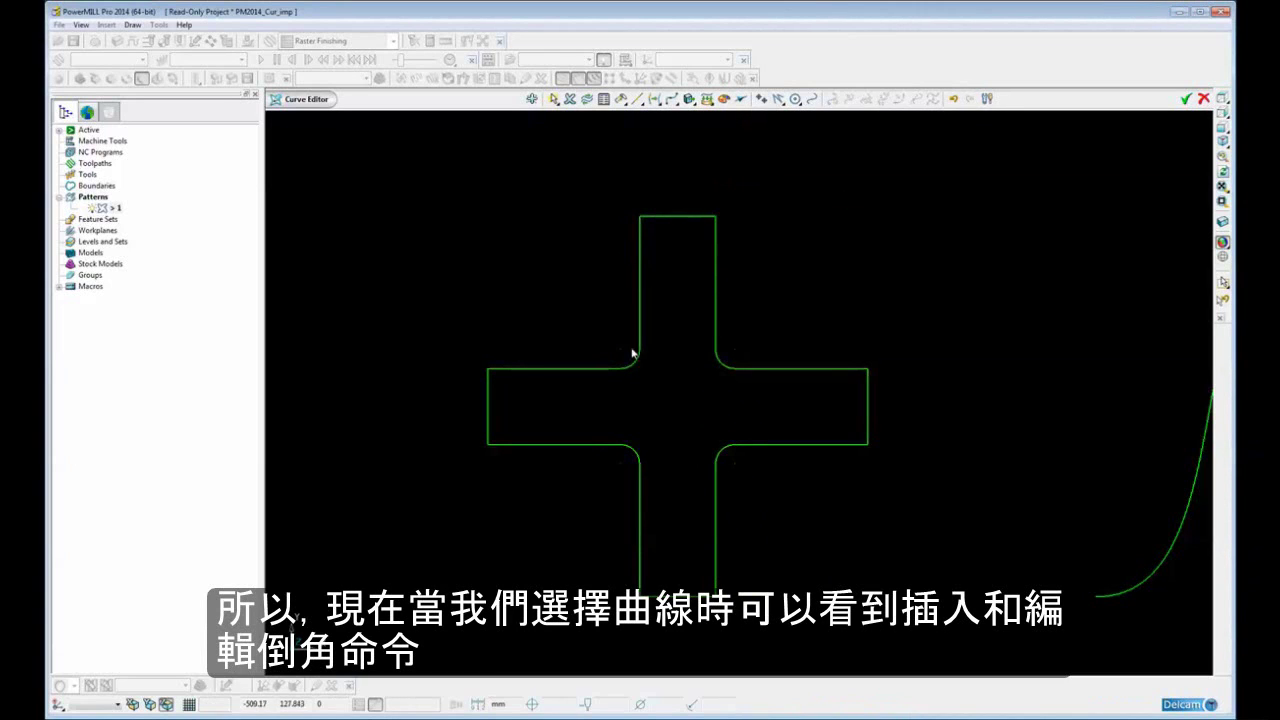
Step: Select the merged cross curve and start inserting and editing its fillets
click(715, 296)
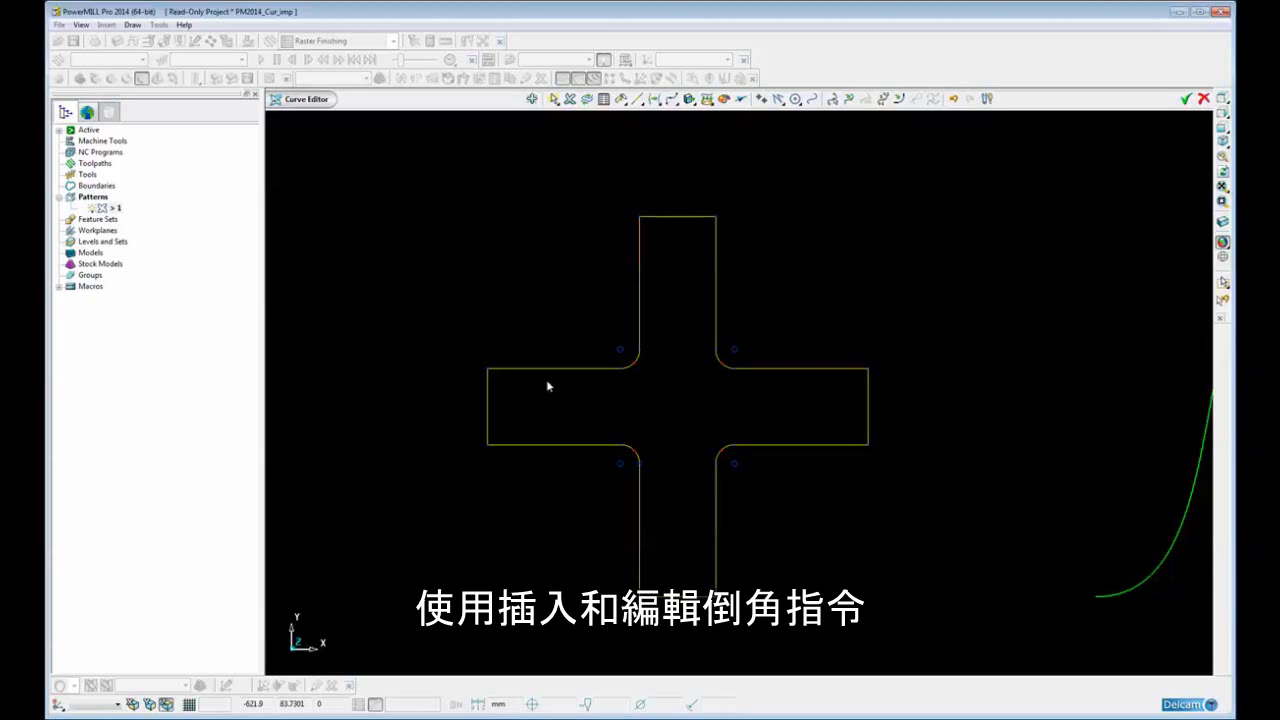
click(899, 98)
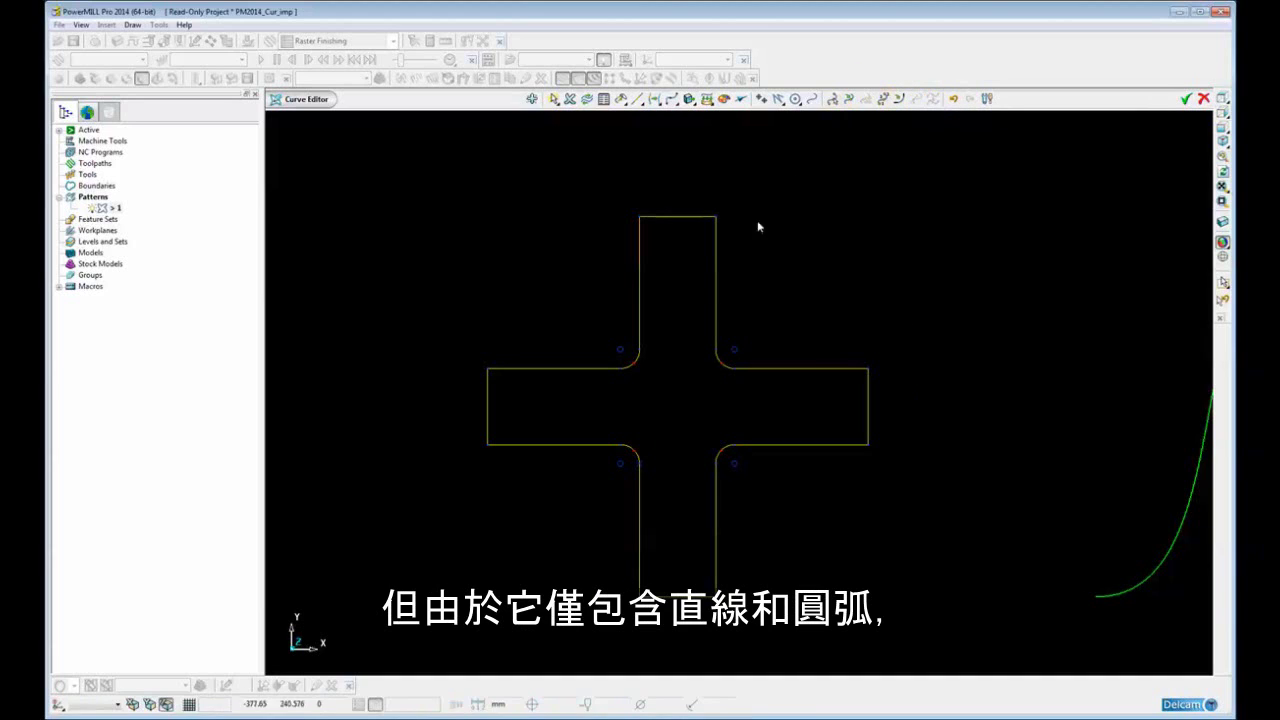
click(899, 99)
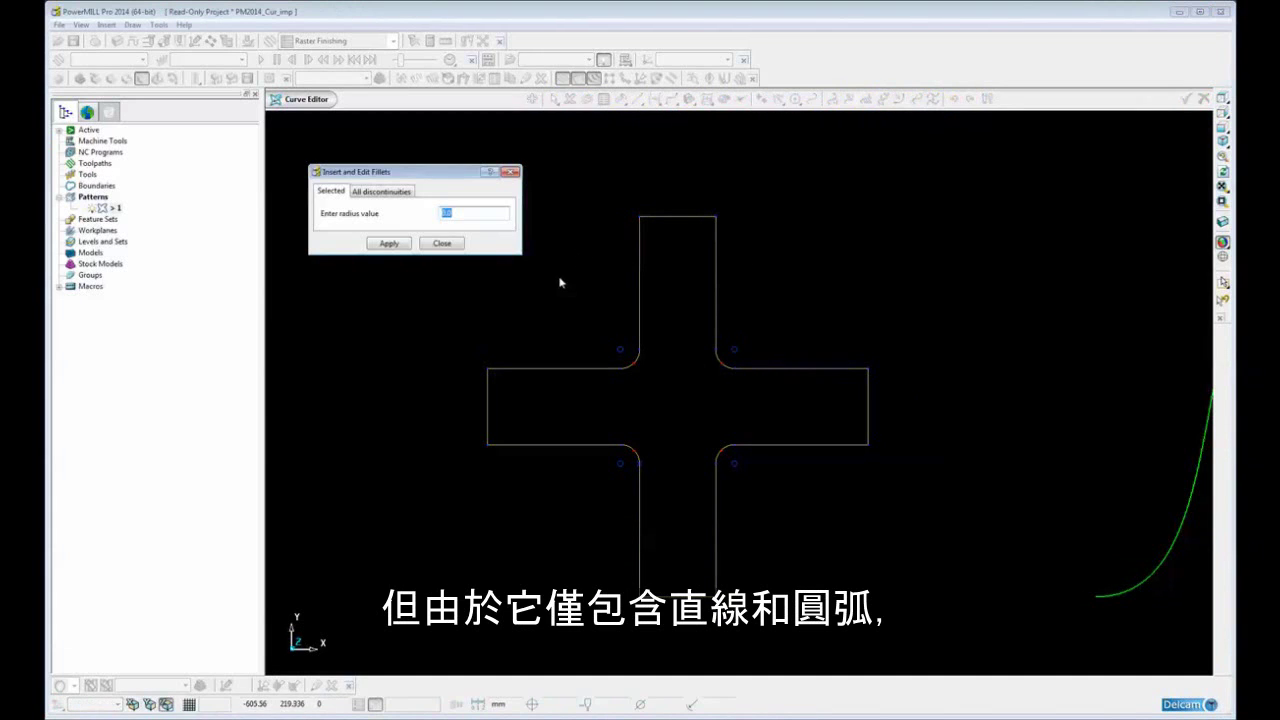
click(499, 222)
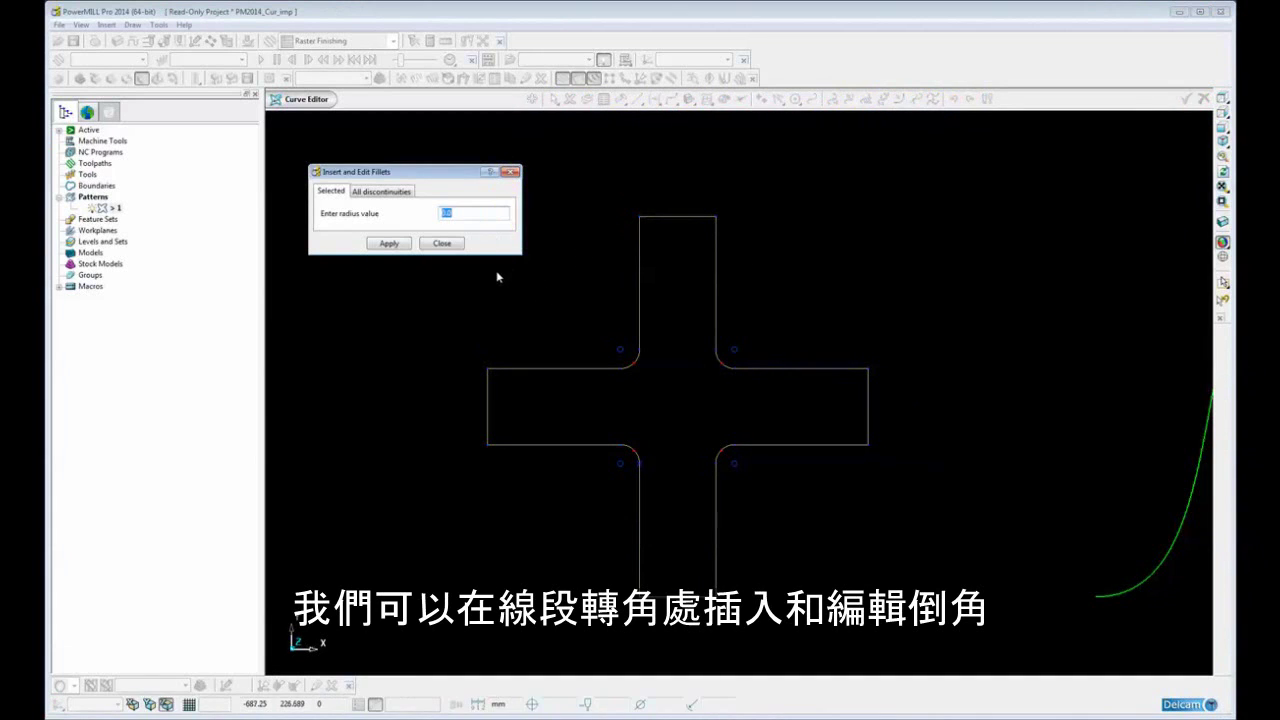
click(436, 243)
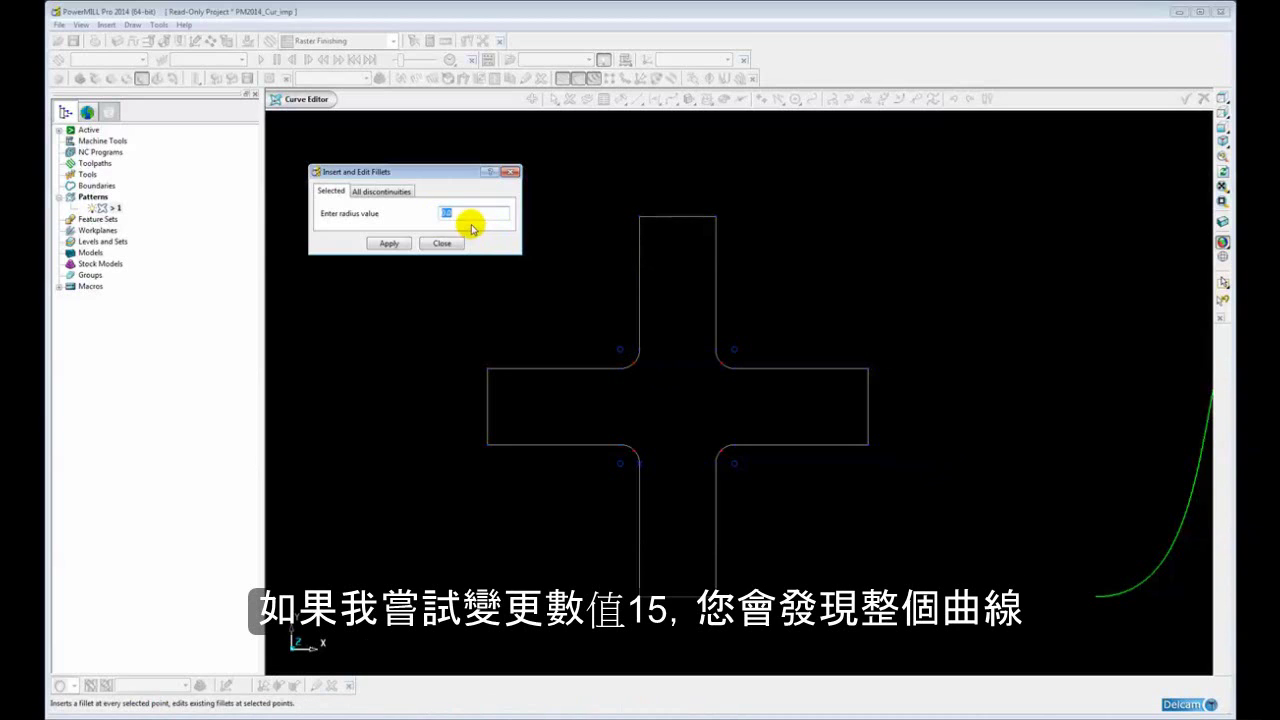
Step: Set the fillet radius to 15 mm for the selected points and inspect the preview at the cross's corners
drag(468, 214, 437, 215)
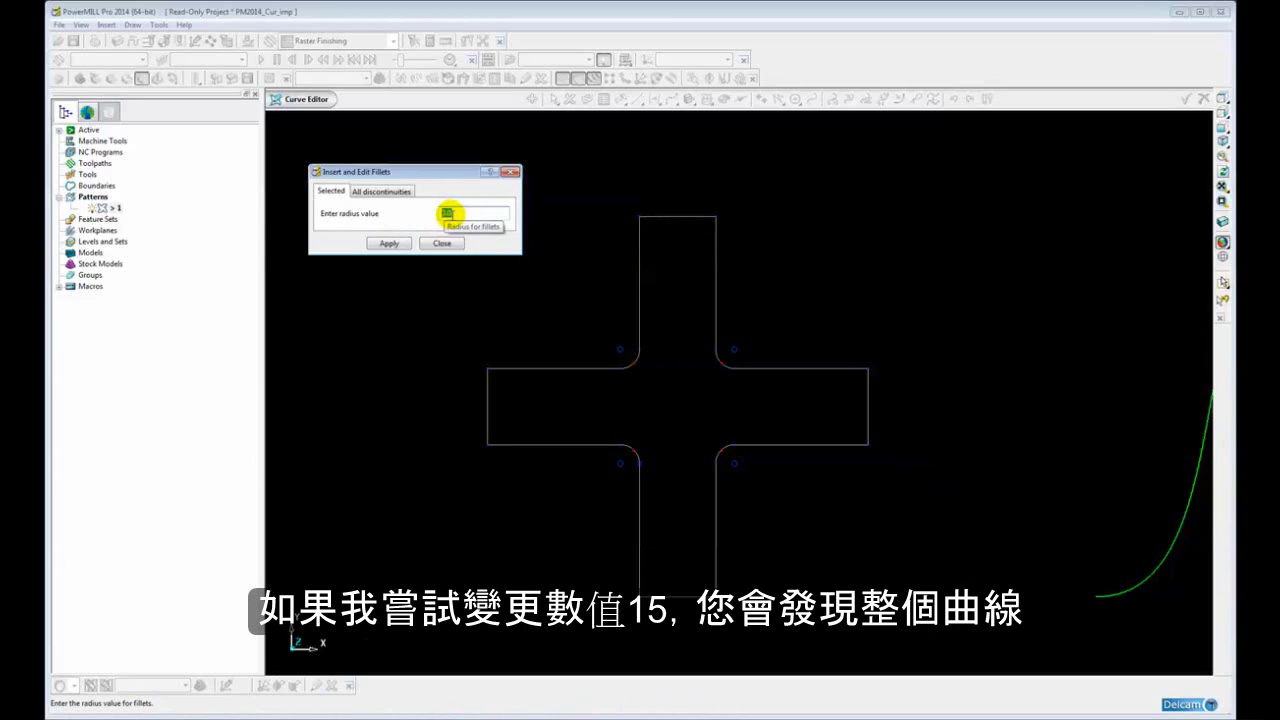
text(15)
key(Return)
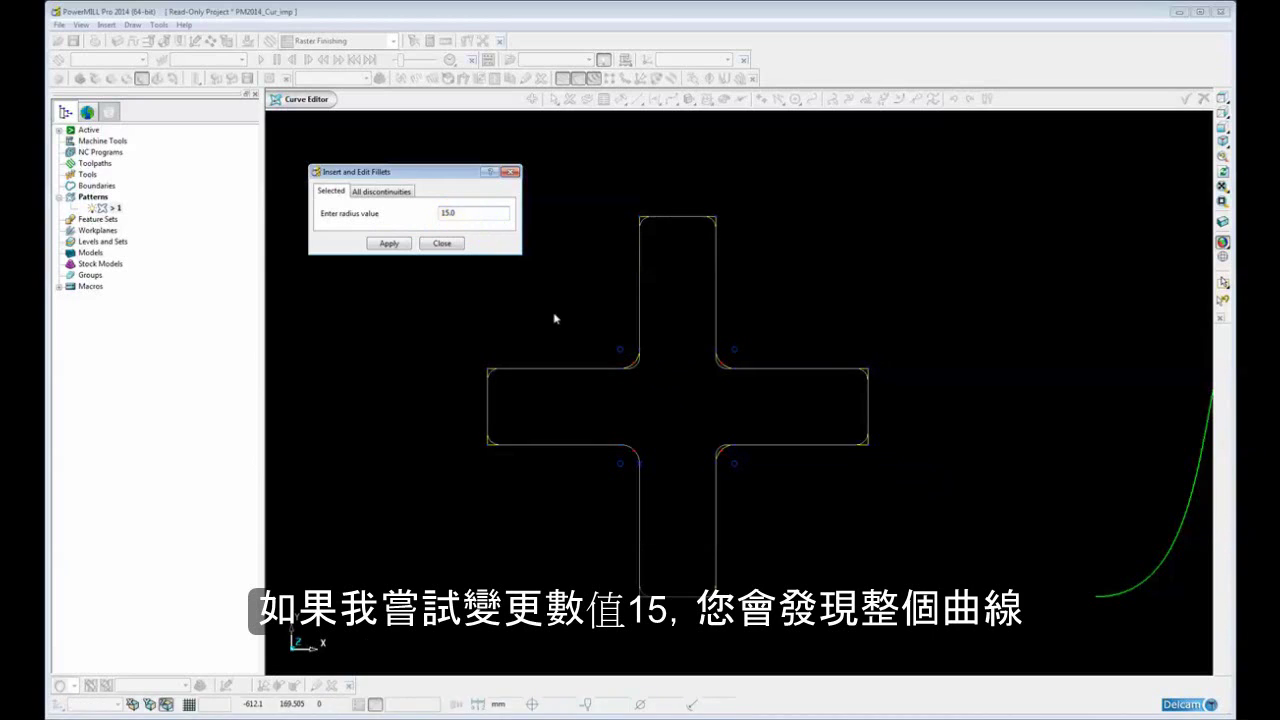
scroll(589, 370, up, 2)
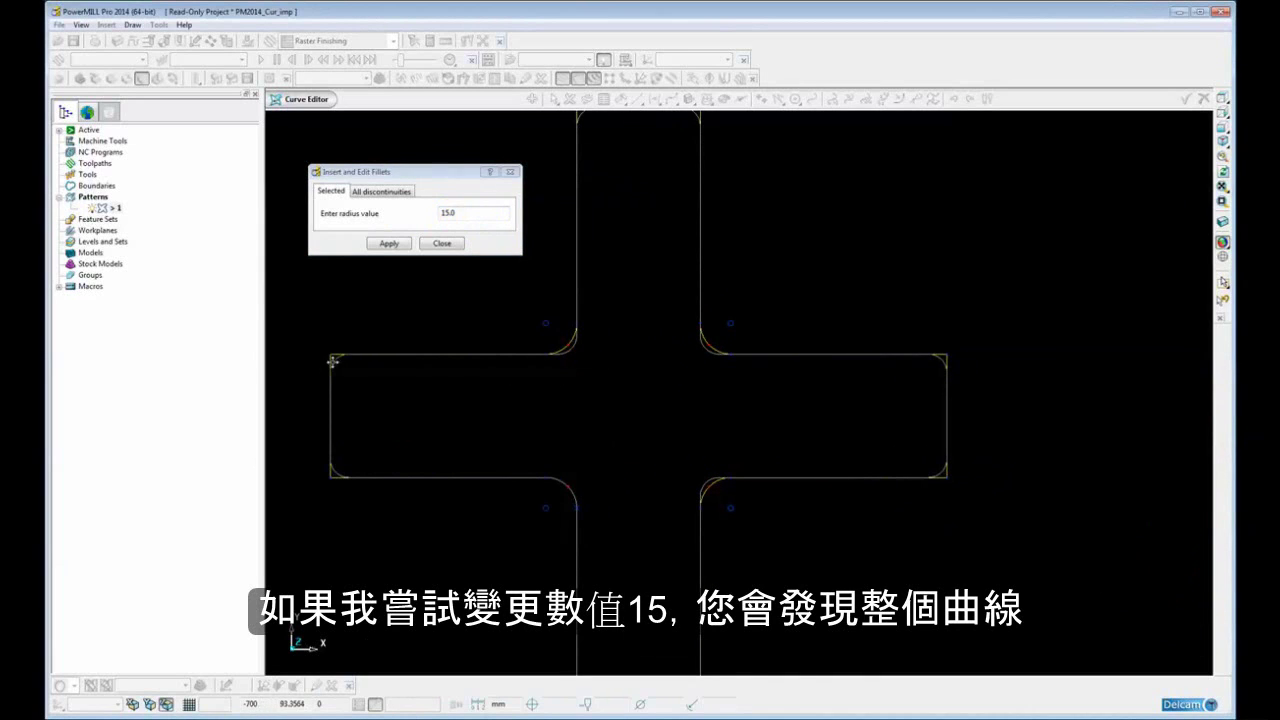
scroll(733, 395, up, 3)
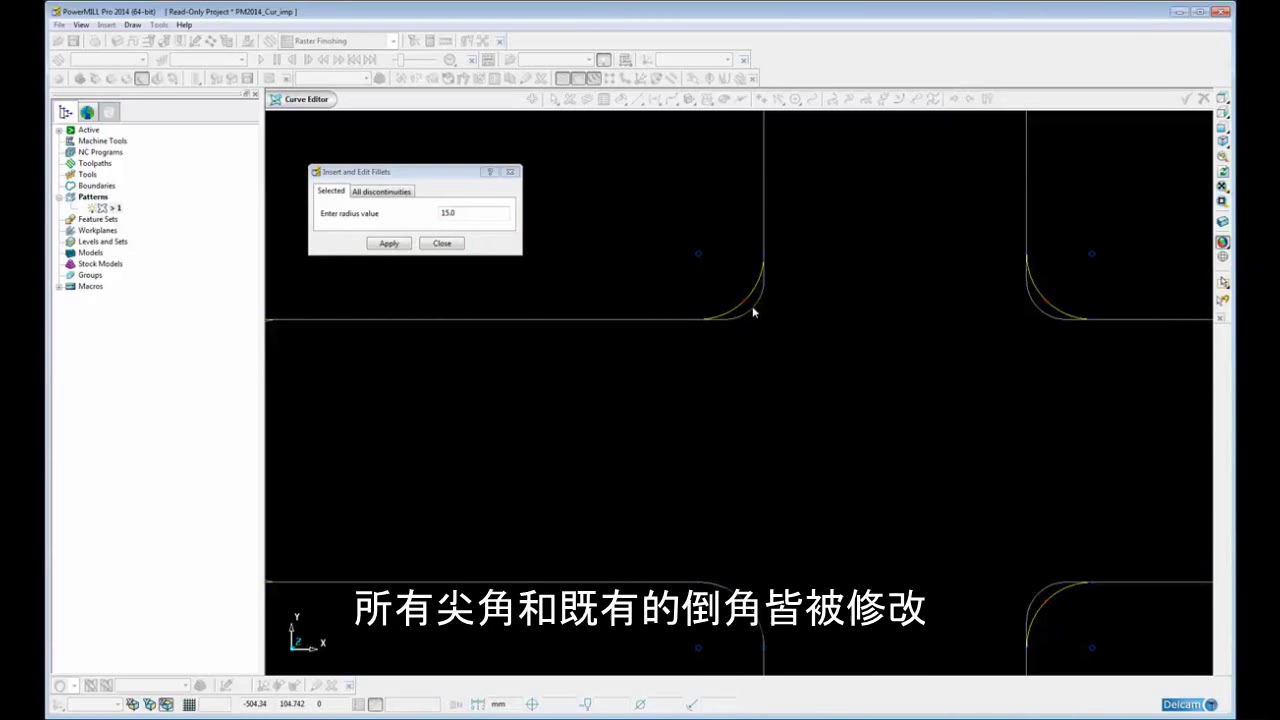
scroll(755, 312, down, 4)
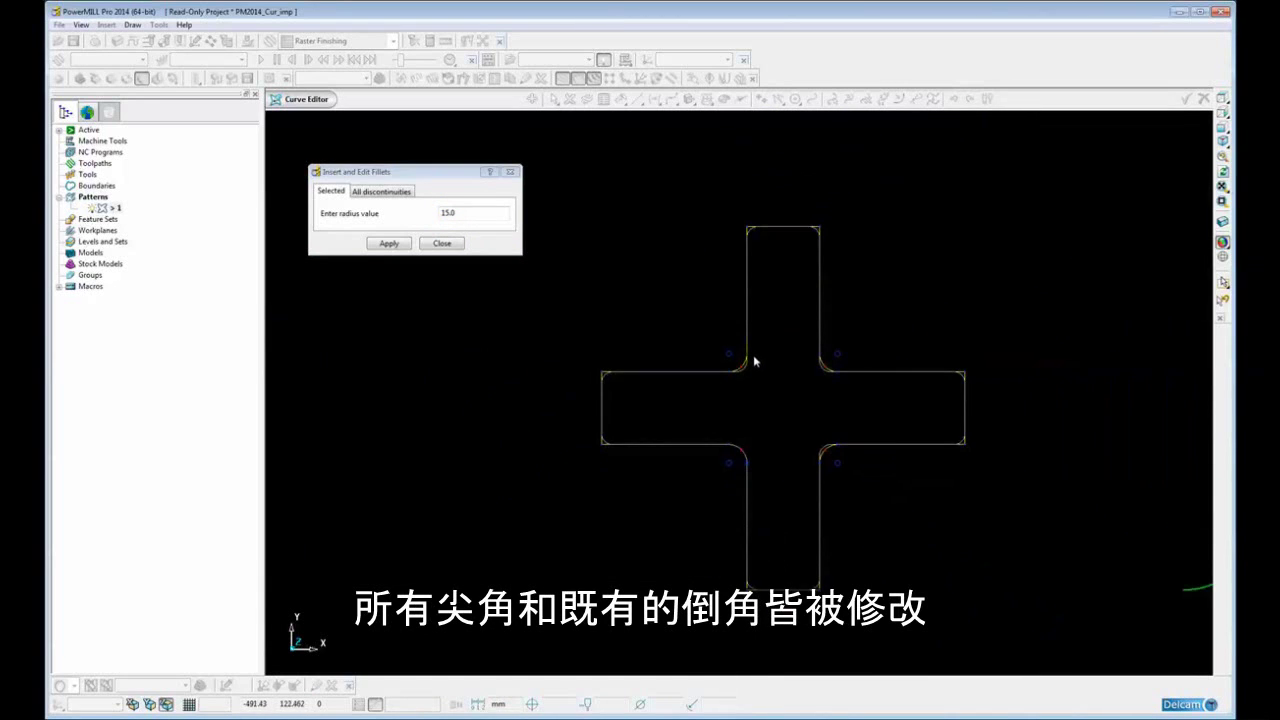
shift+middle_drag(756, 357, 747, 345)
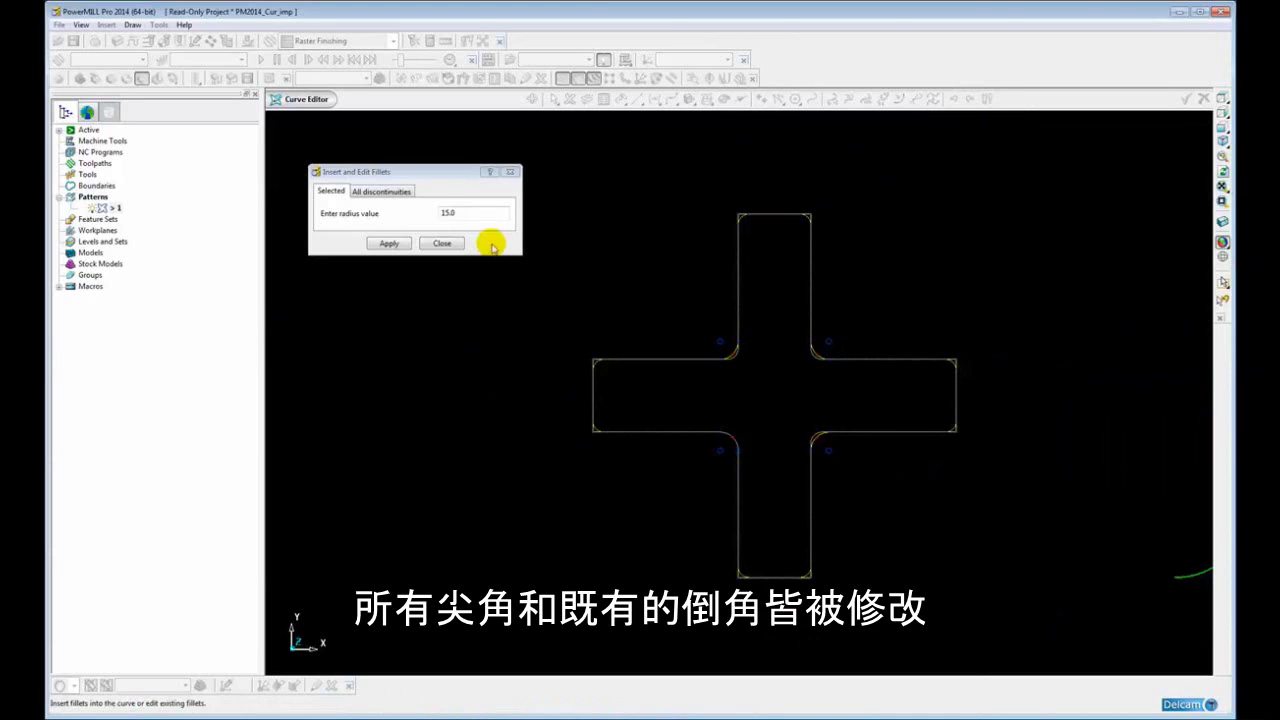
scroll(632, 352, up, 1)
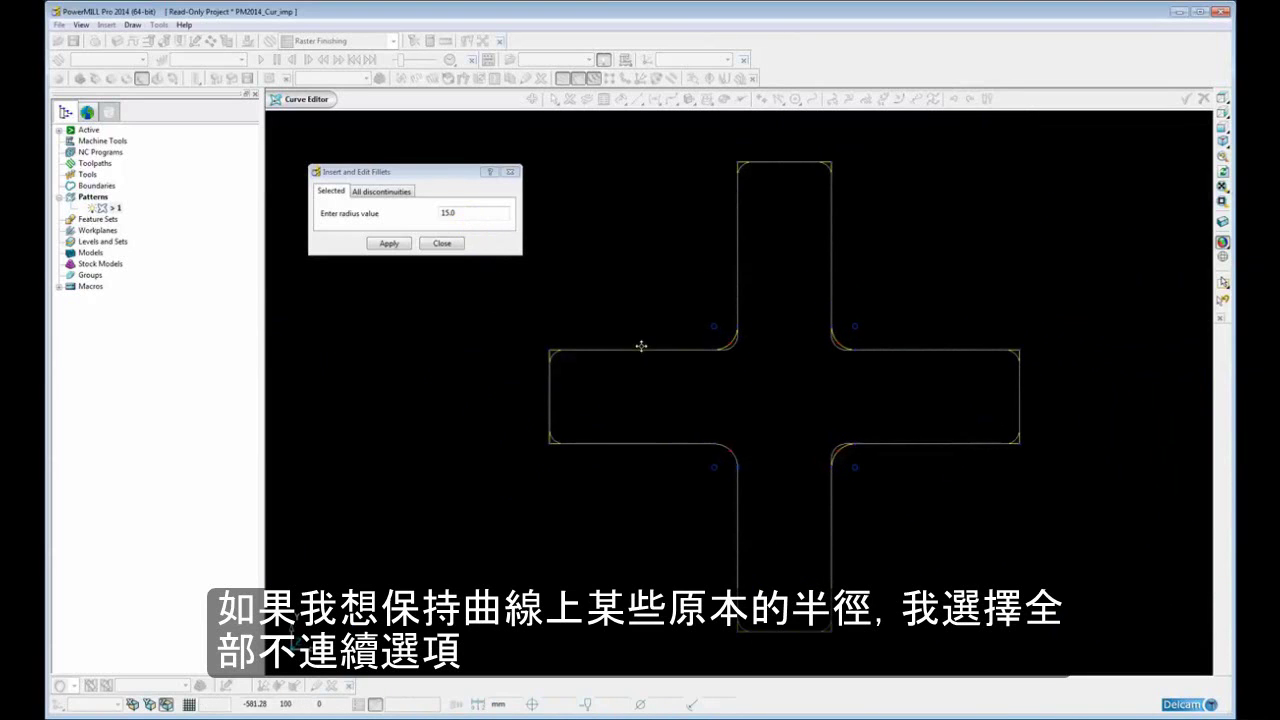
scroll(700, 360, up, 1)
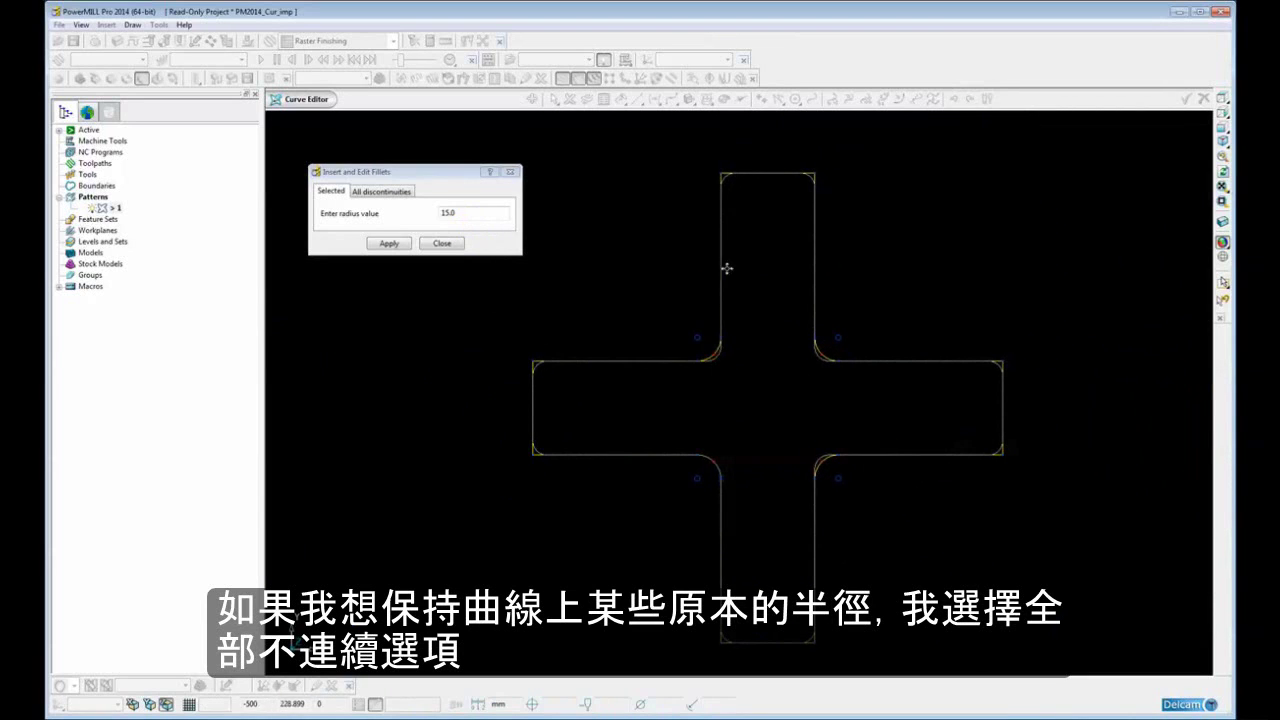
Step: Restrict the fillets to all discontinuities of the cross and set their radius to 30 mm
click(374, 192)
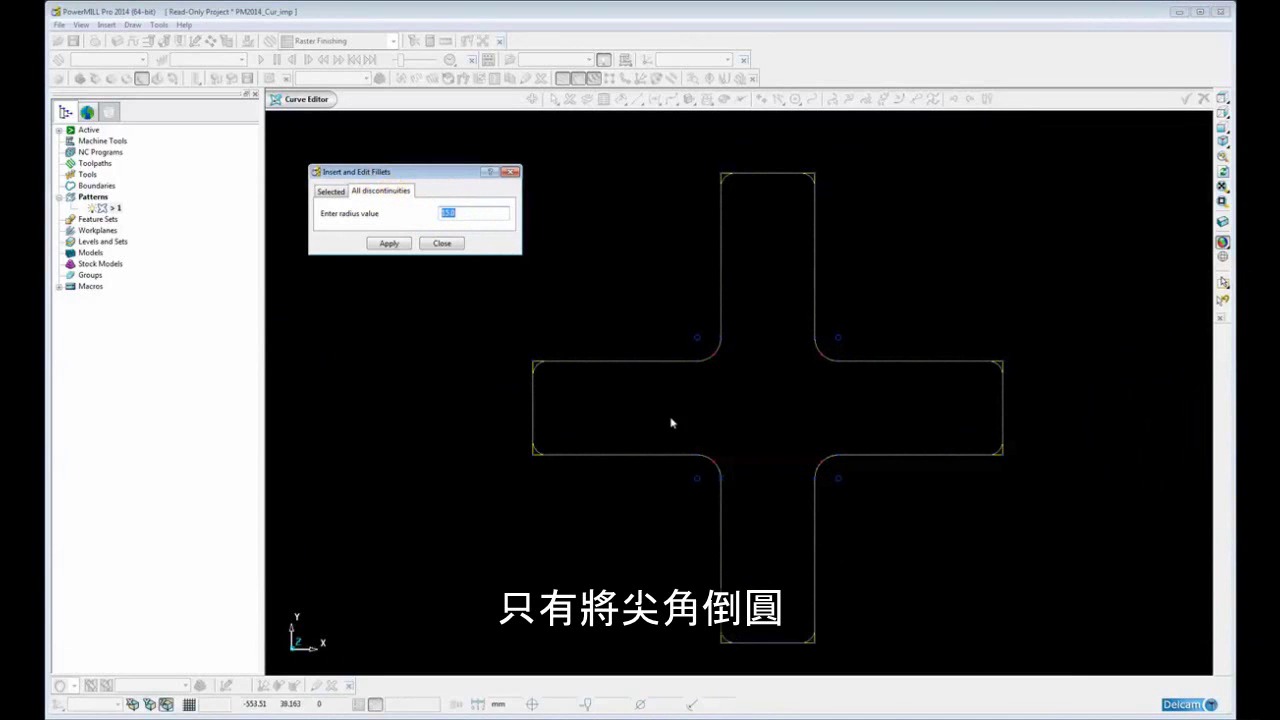
scroll(660, 418, up, 2)
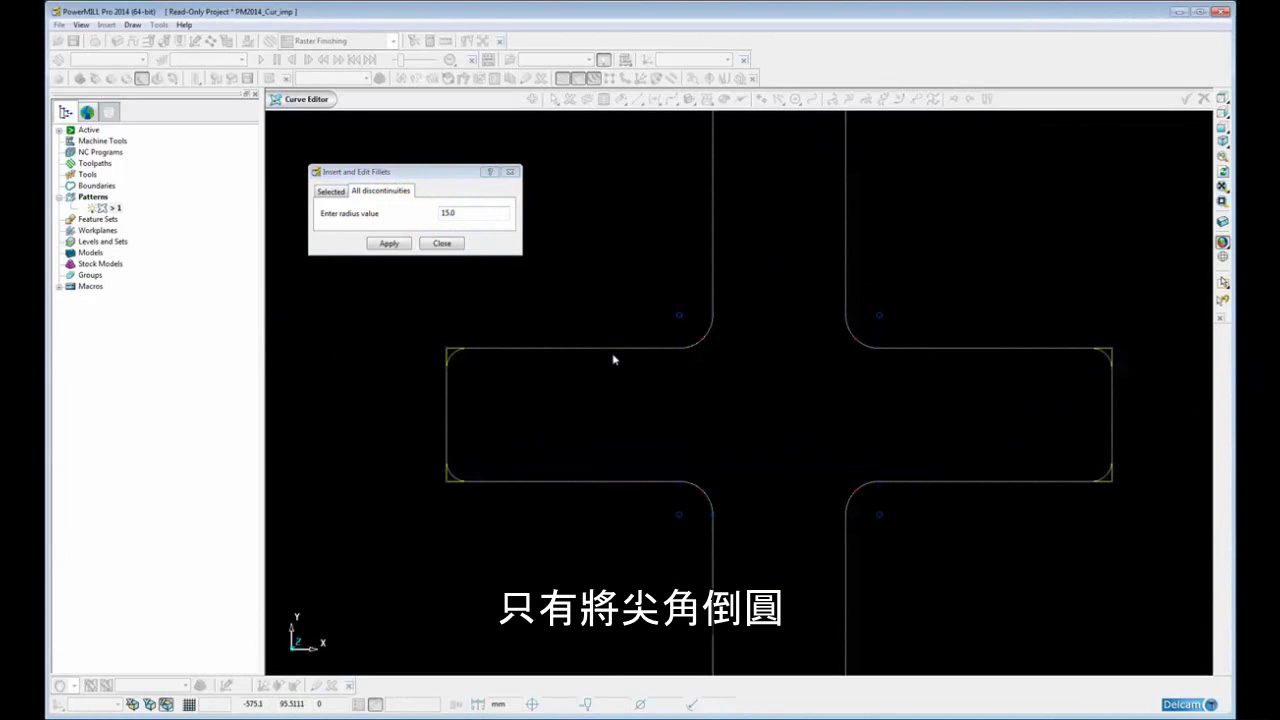
shift+middle_drag(617, 371, 680, 369)
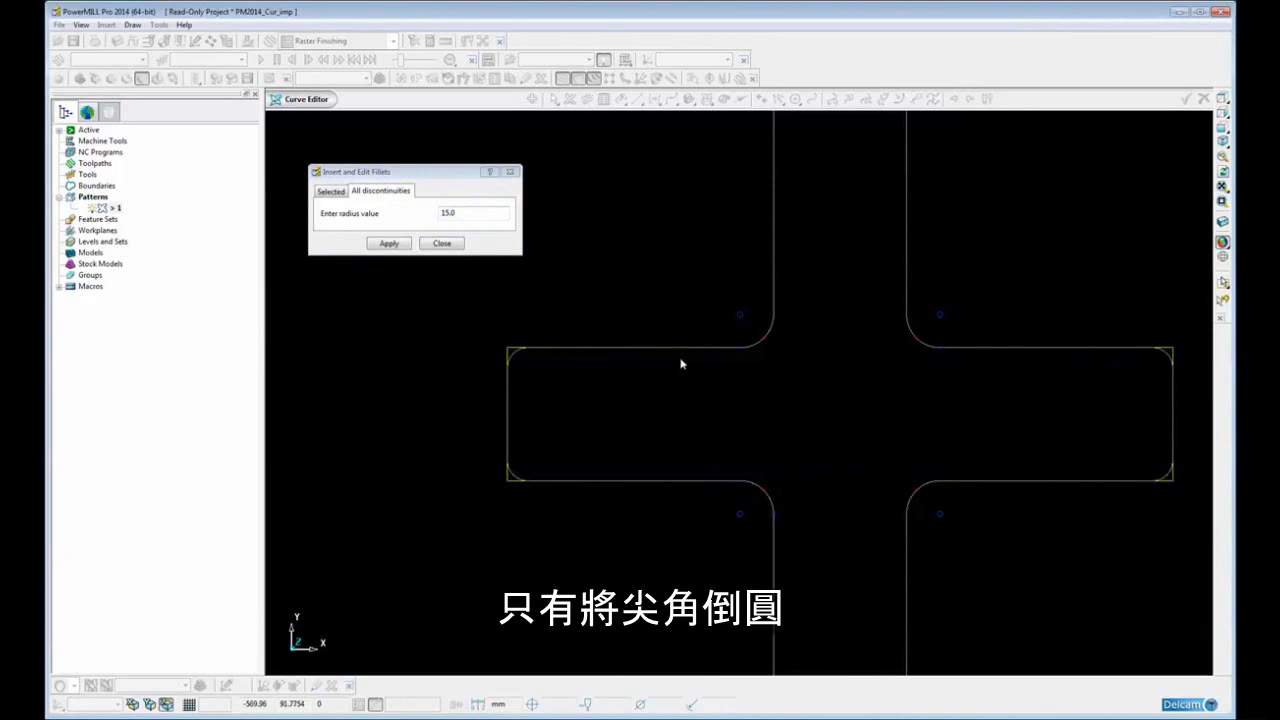
drag(461, 211, 429, 220)
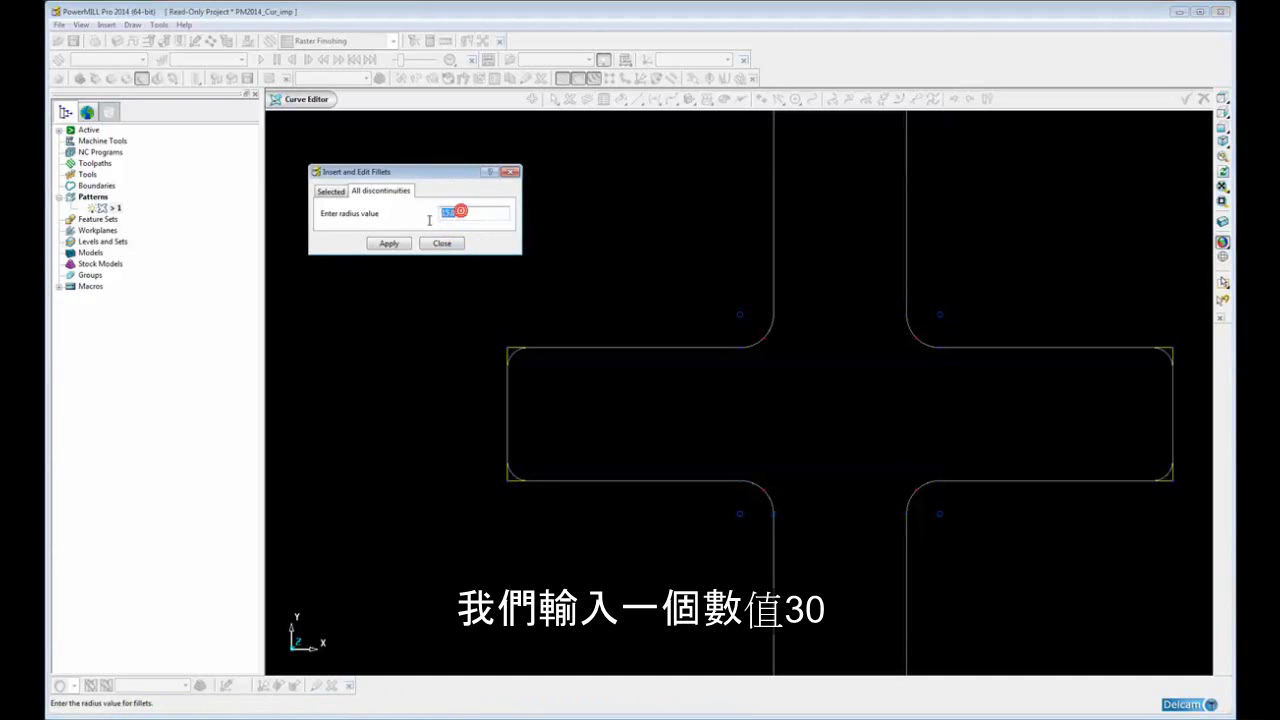
text(30)
key(Return)
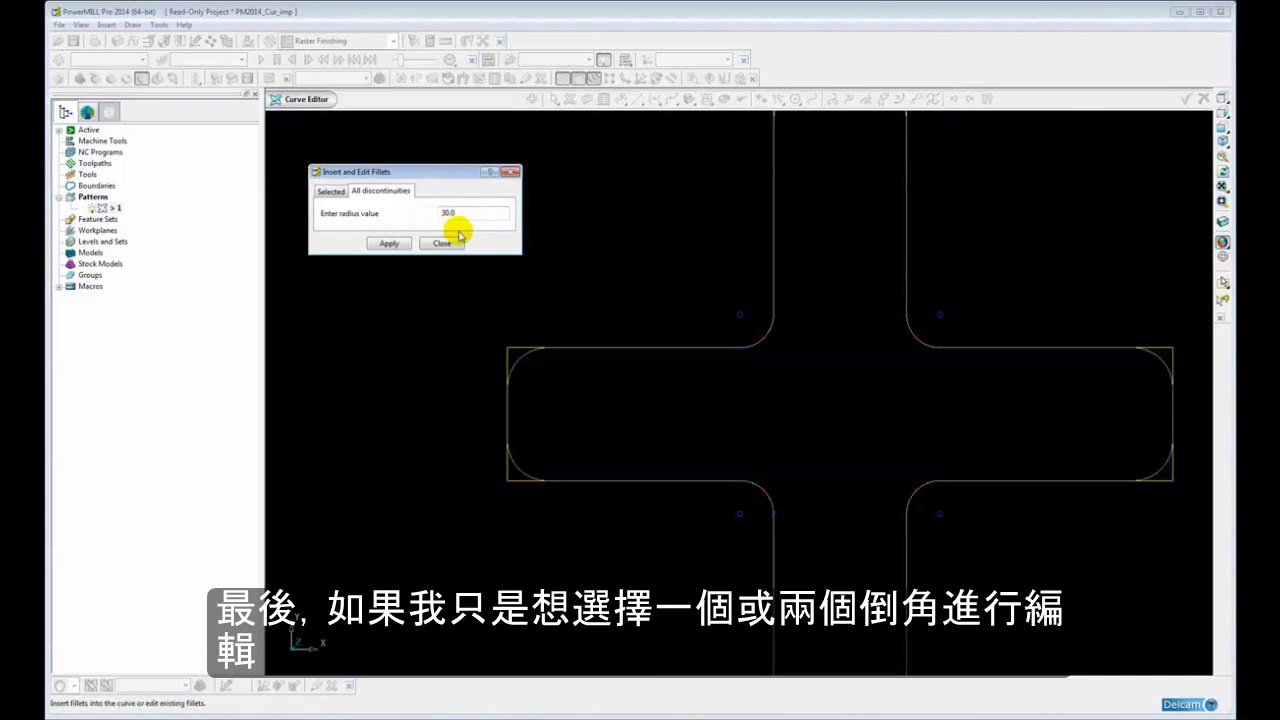
mouse_move(637, 347)
ctrl+middle_down()
mouse_move(640, 379)
mouse_move(640, 366)
ctrl+middle_up()
scroll(640, 370, down, 4)
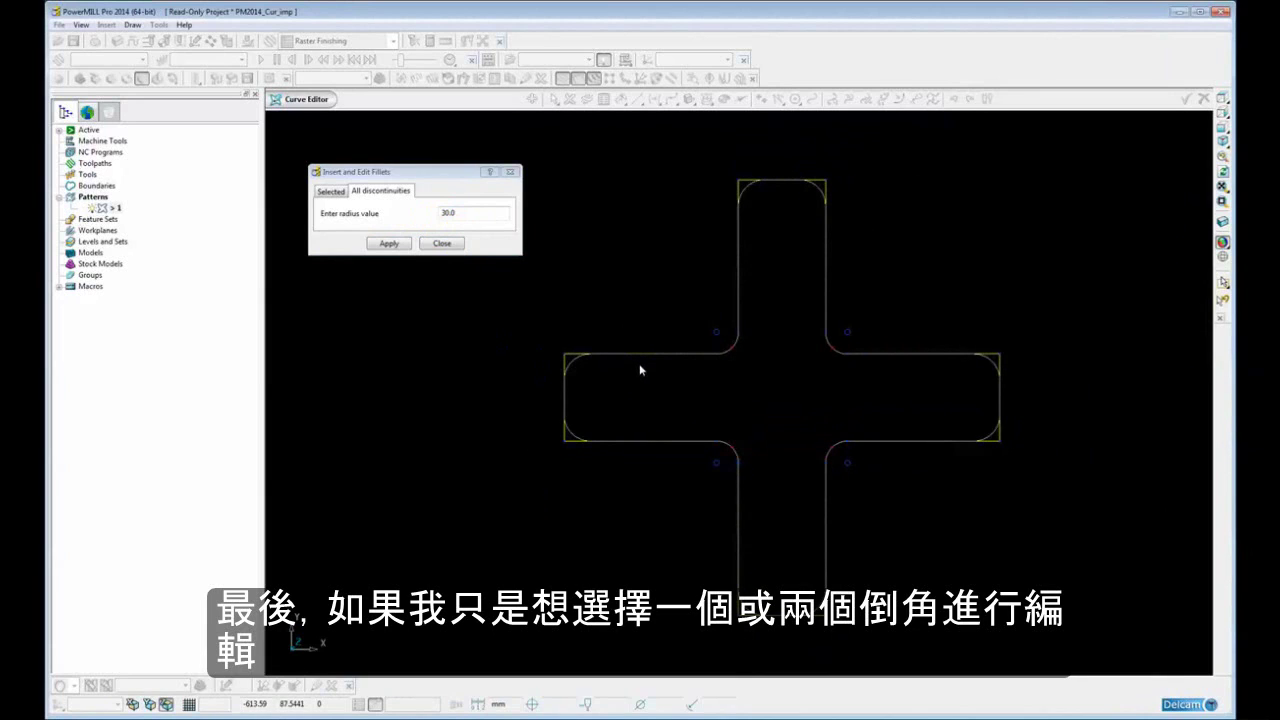
Step: Limit the fillet edit to selected points and preview a 6 mm radius on the cross's upper-left inner corner
click(332, 191)
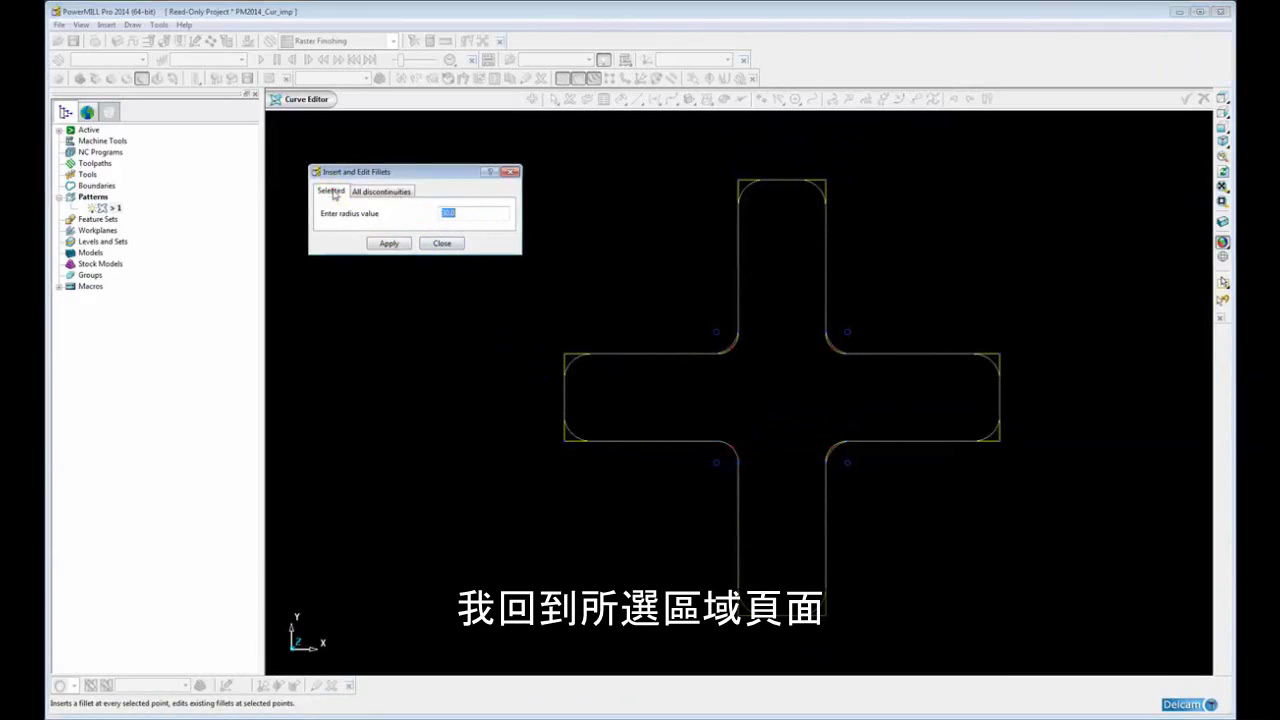
click(567, 354)
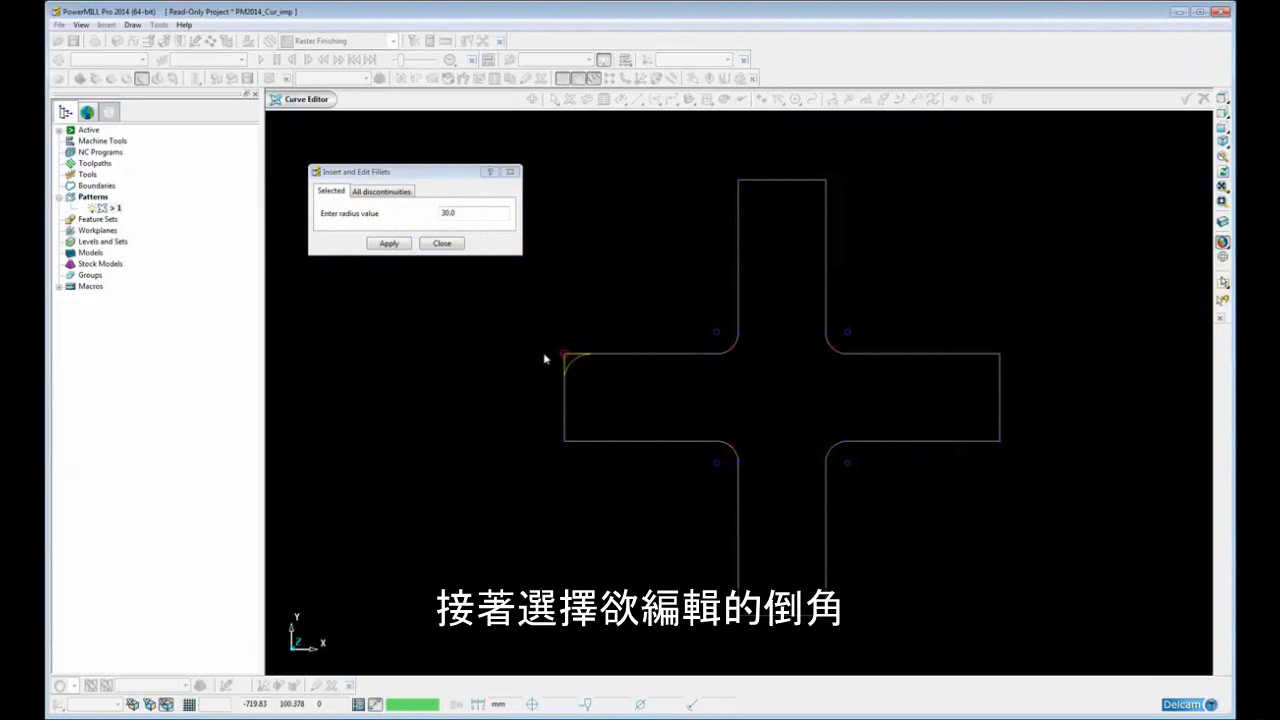
click(720, 332)
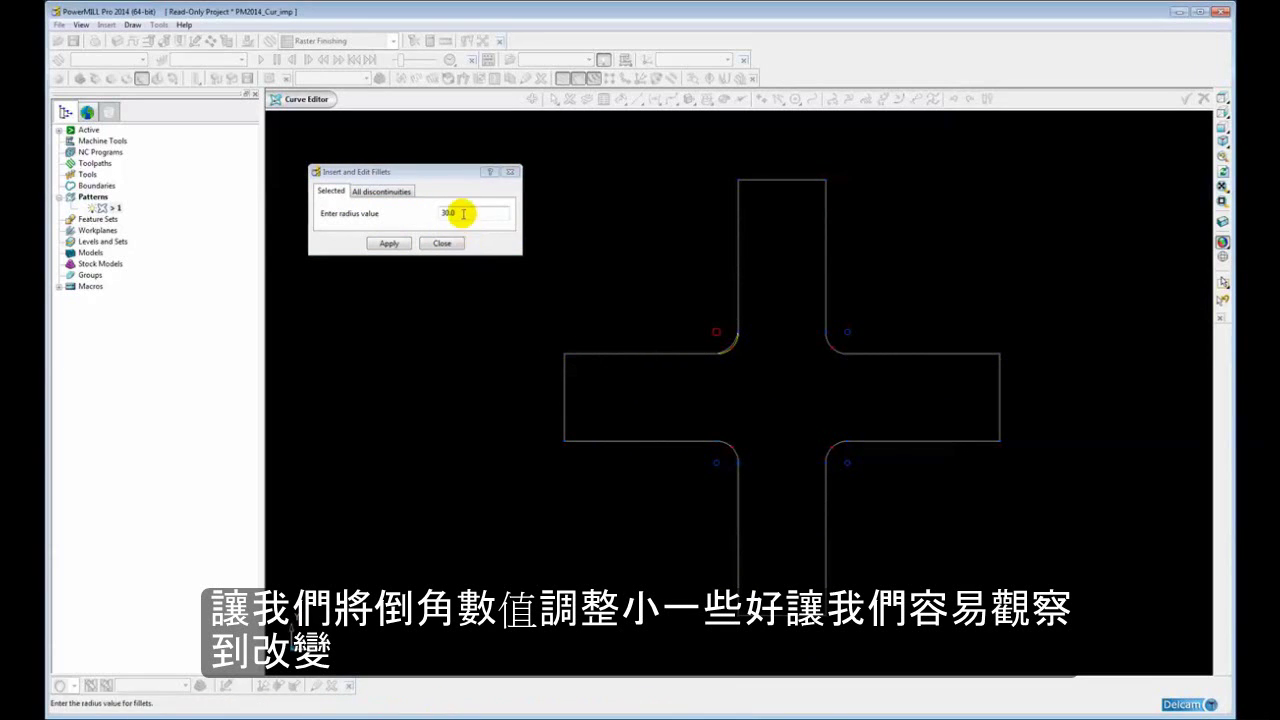
drag(457, 211, 428, 219)
text(6)
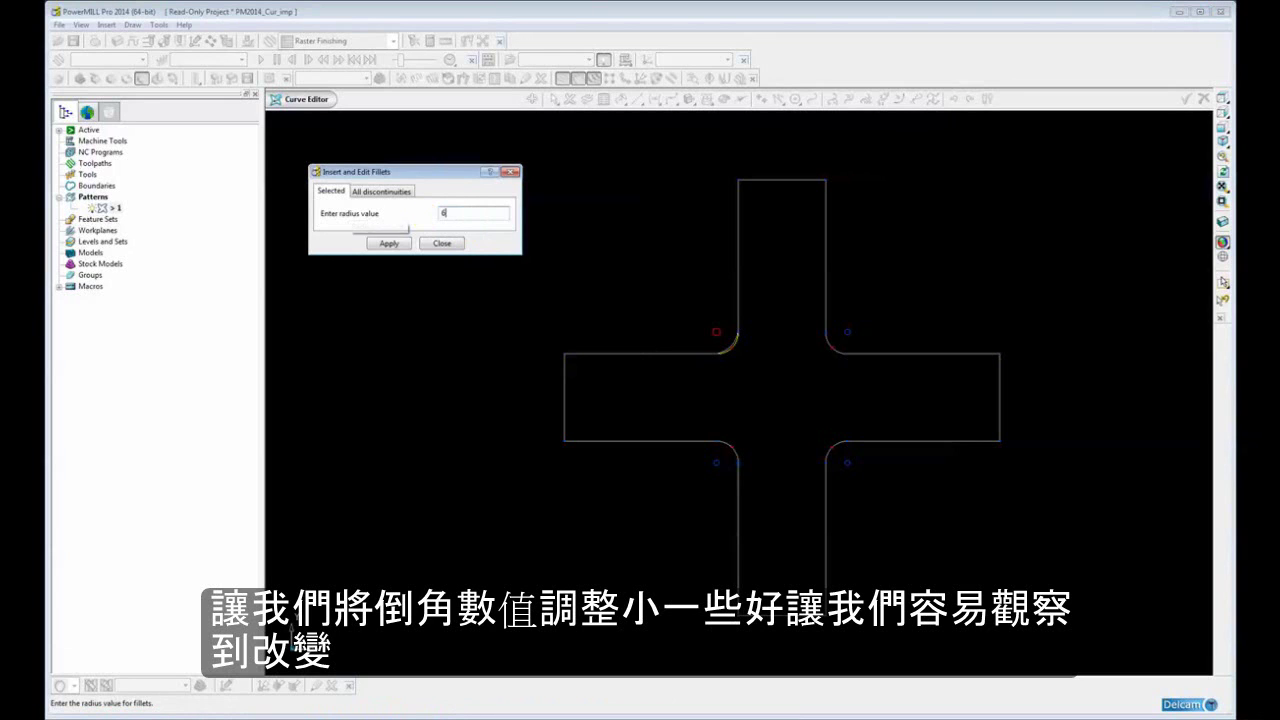
scroll(571, 391, up, 5)
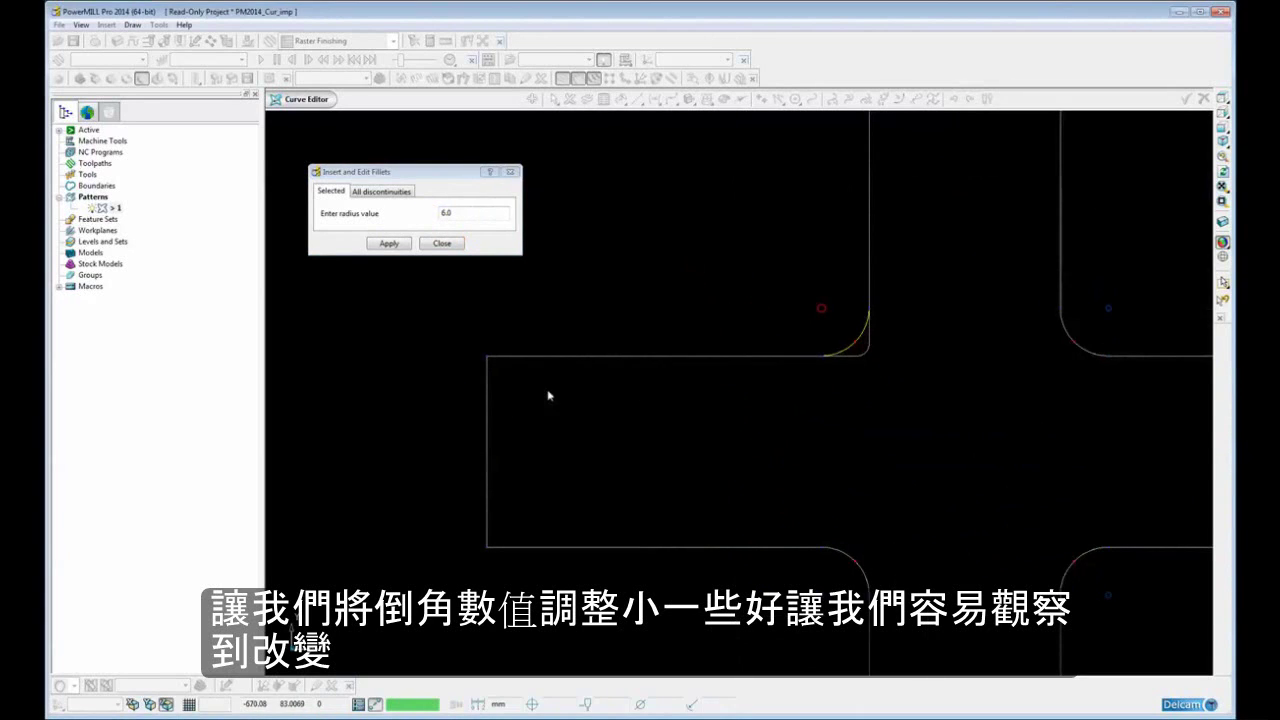
Step: Preview the 6 mm radius on several points together: both corners of the left arm and the four inner fillets
click(489, 355)
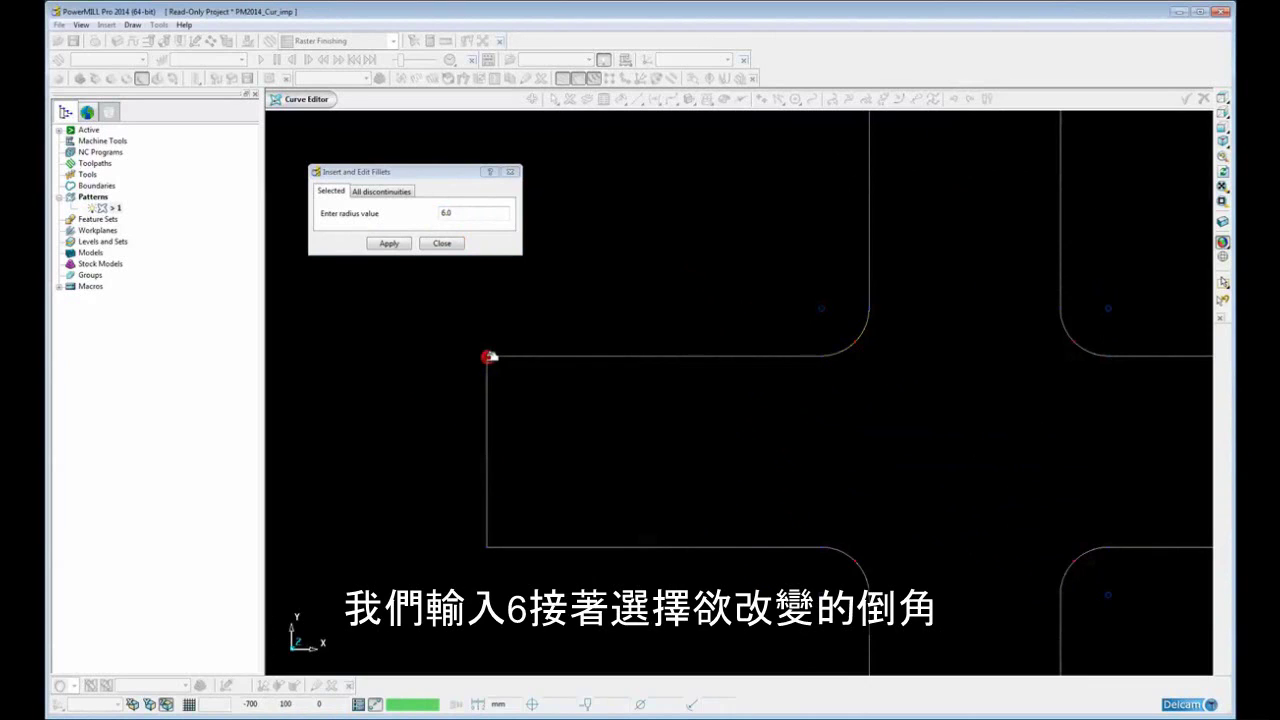
click(487, 545)
click(446, 212)
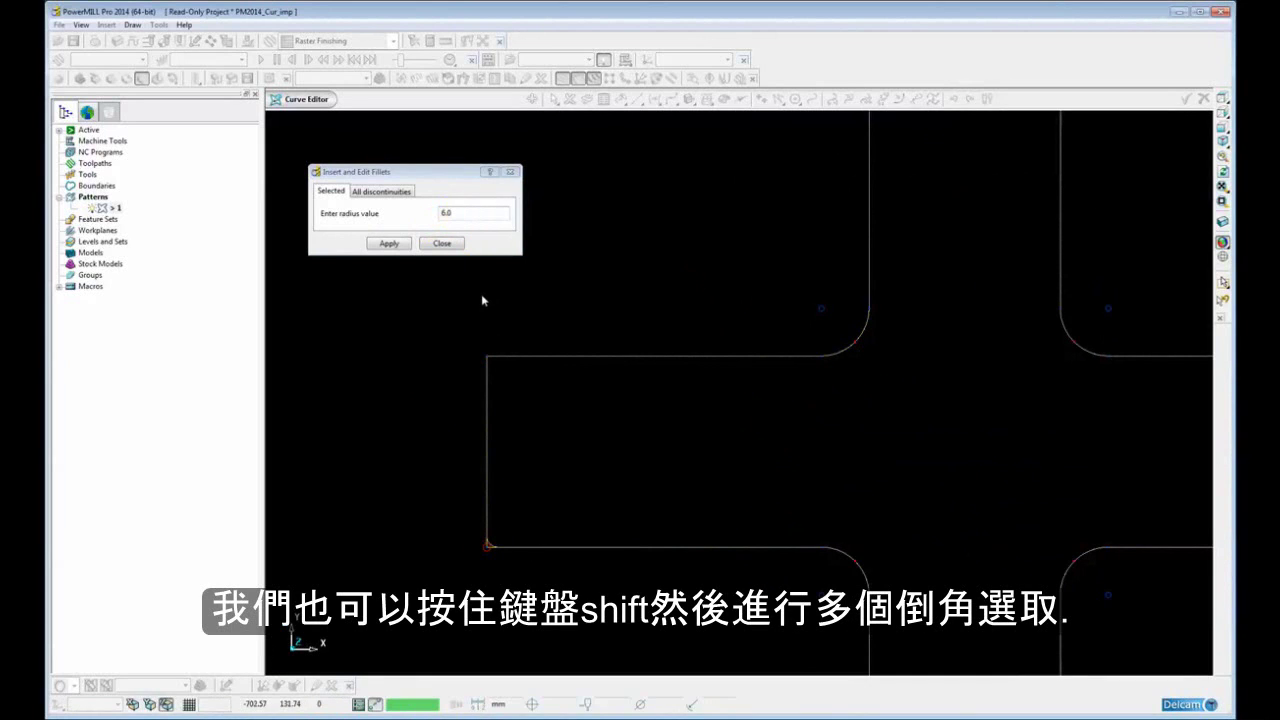
shift+click(489, 355)
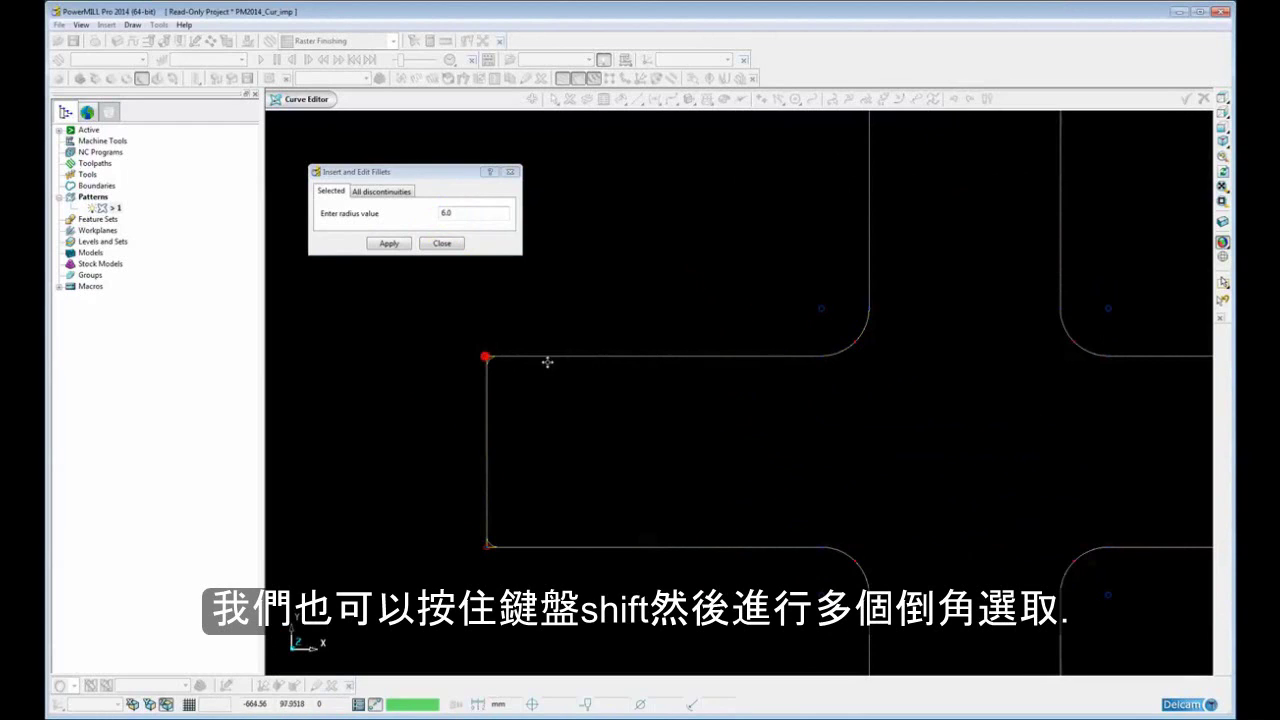
shift+click(1108, 306)
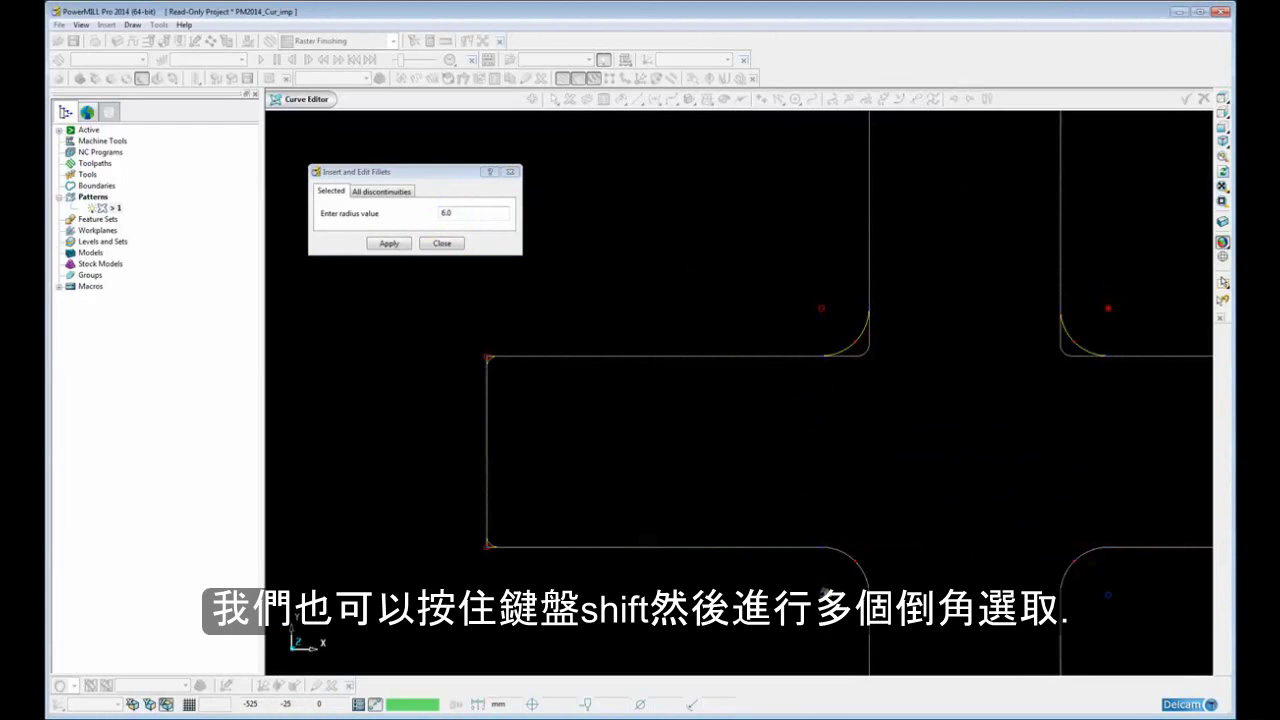
shift+click(1108, 593)
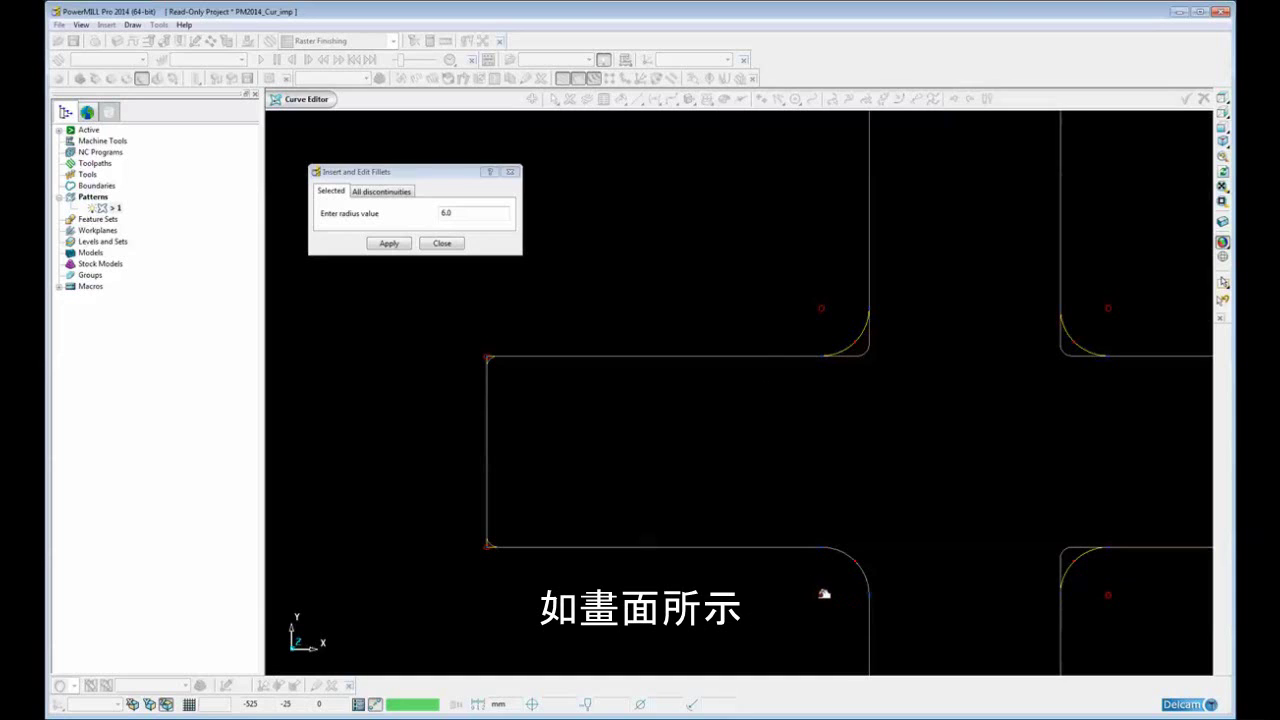
scroll(822, 480, down, 3)
shift+middle_drag(821, 505, 781, 478)
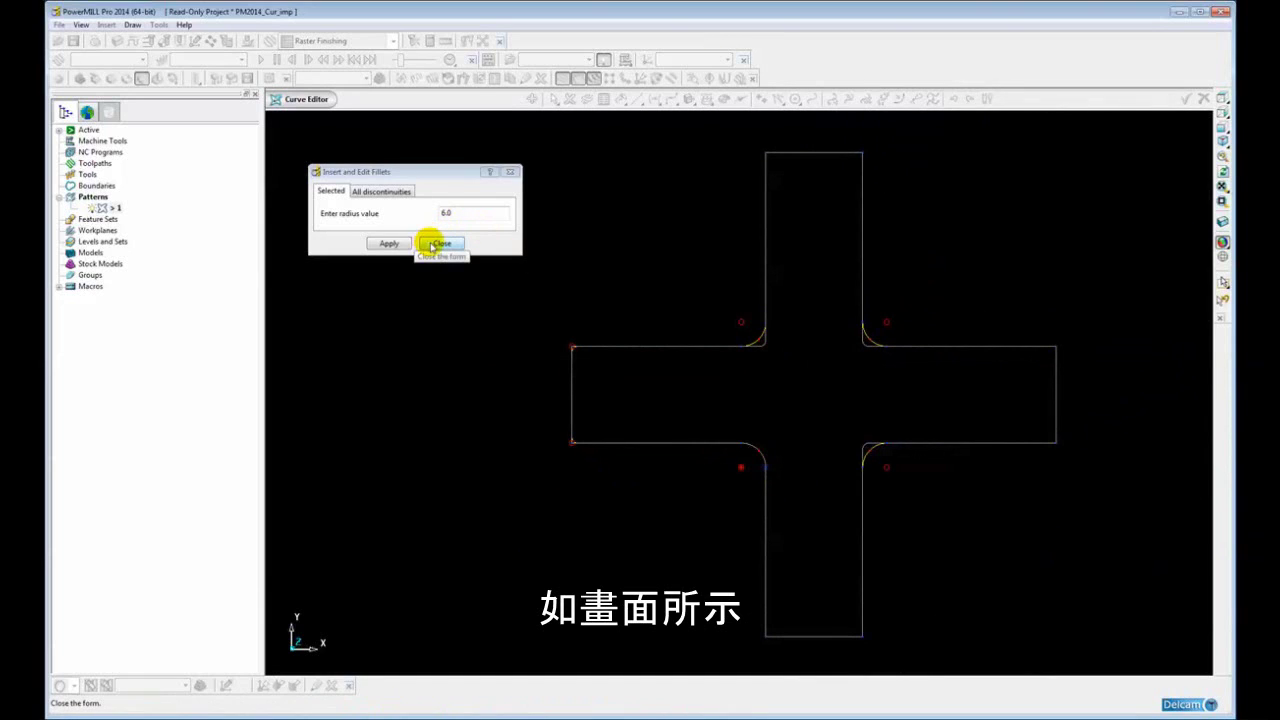
Step: Apply 40 mm fillets to all discontinuities of the cross and finish the fillet editing
click(366, 191)
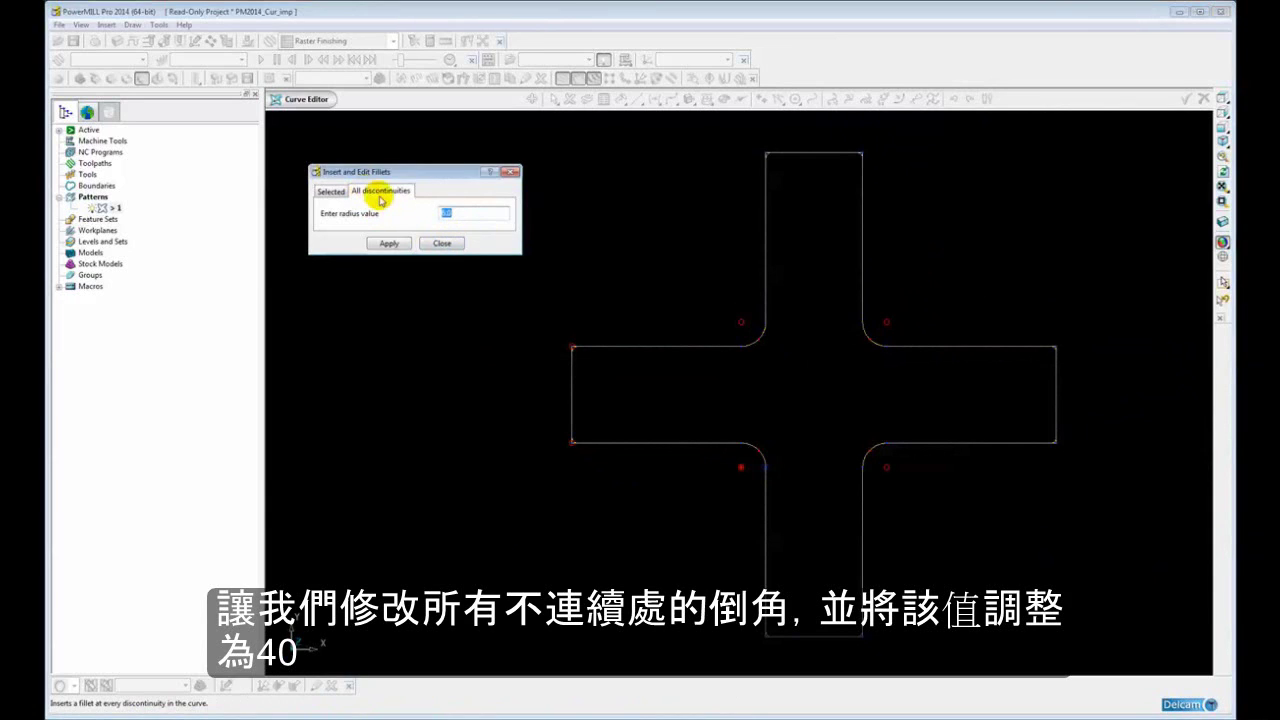
double_click(457, 214)
double_click(433, 214)
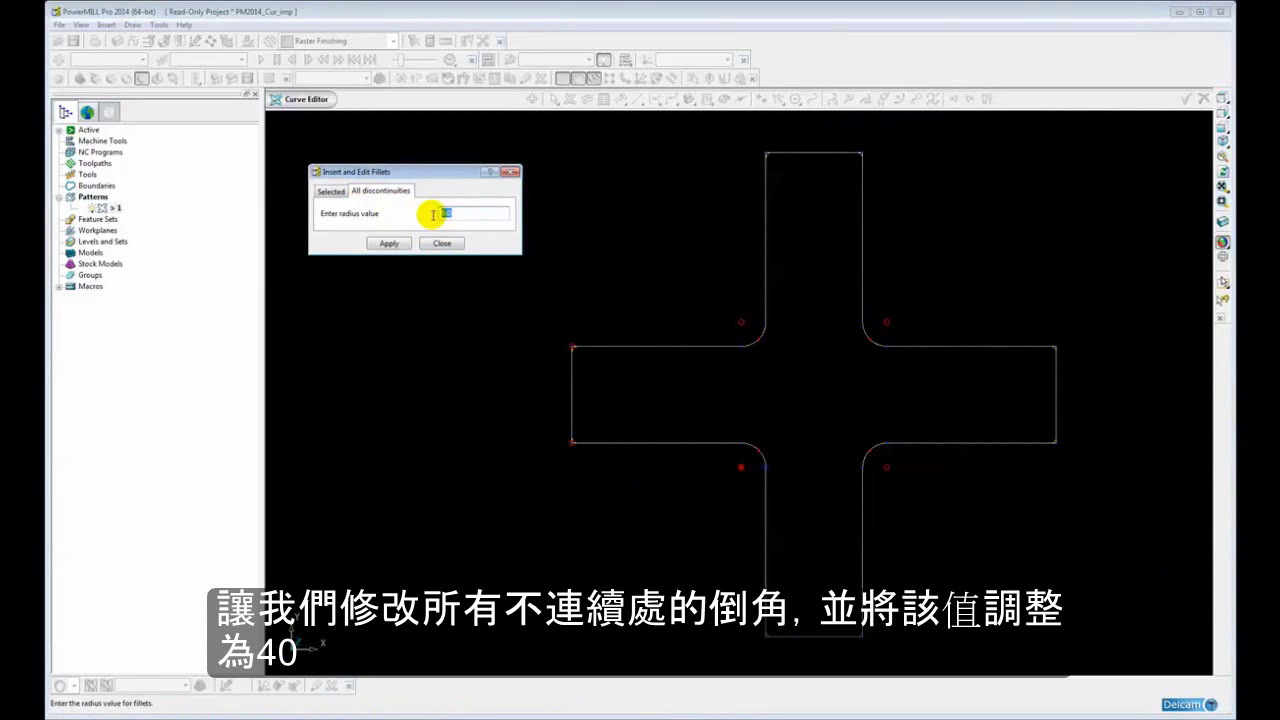
text(40)
key(Return)
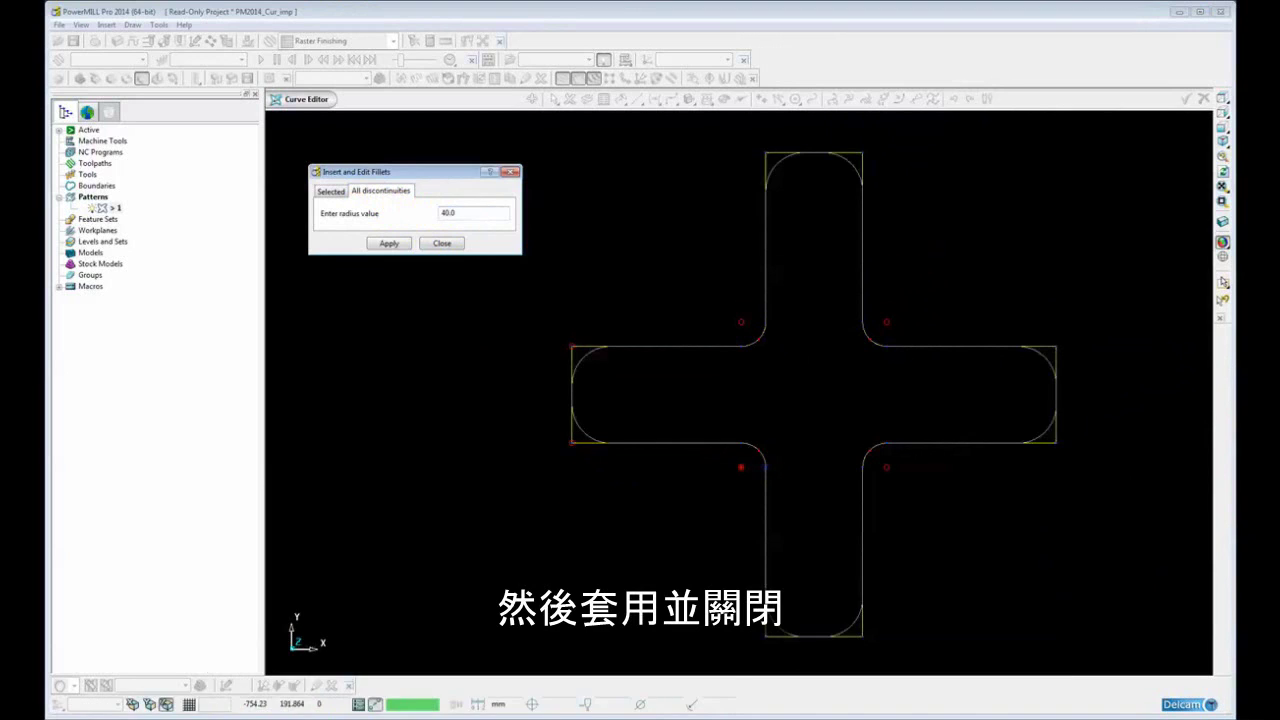
click(388, 245)
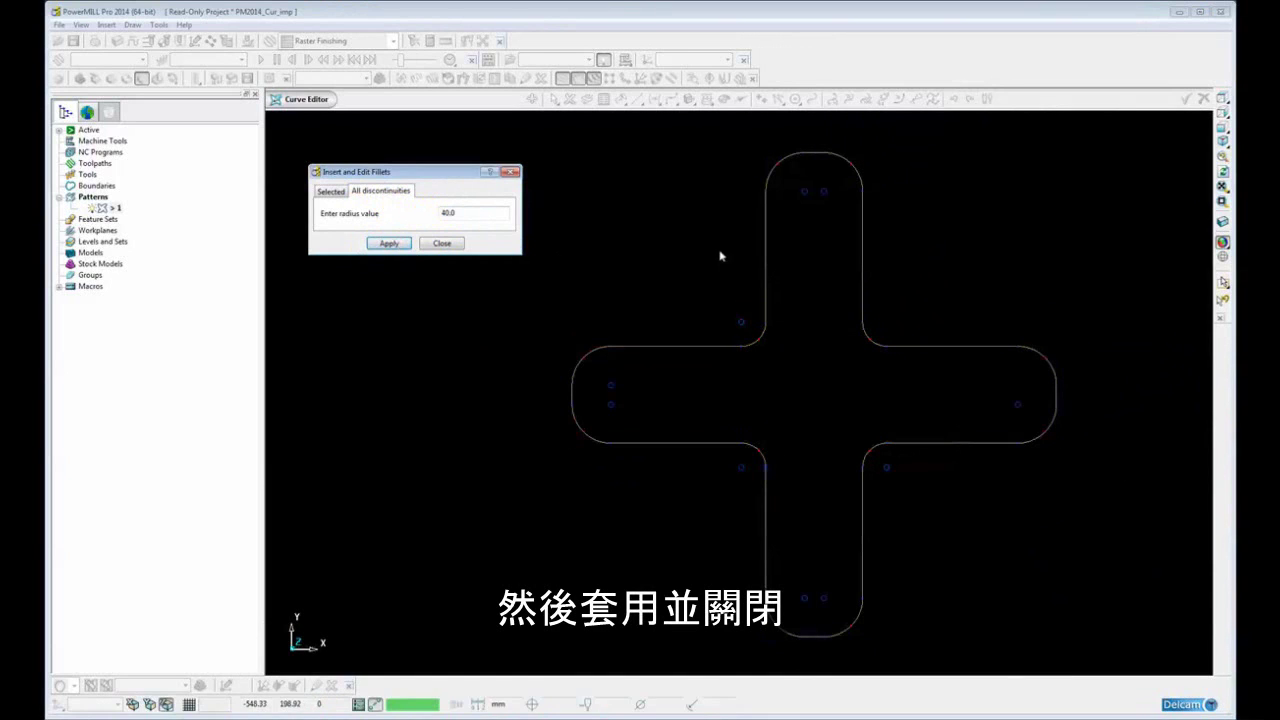
click(441, 245)
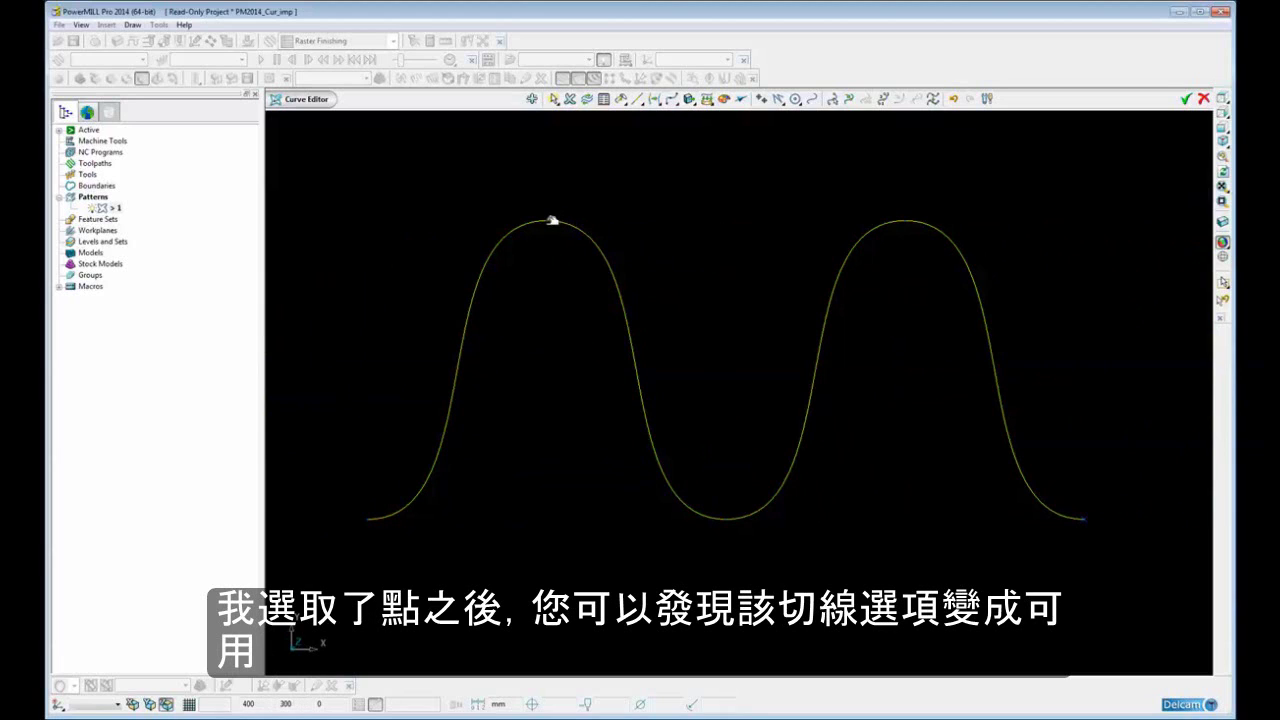
Step: Try reshaping the wave curve's first crest by pulling both tangent handles outward and upward, and undo both changes
click(550, 220)
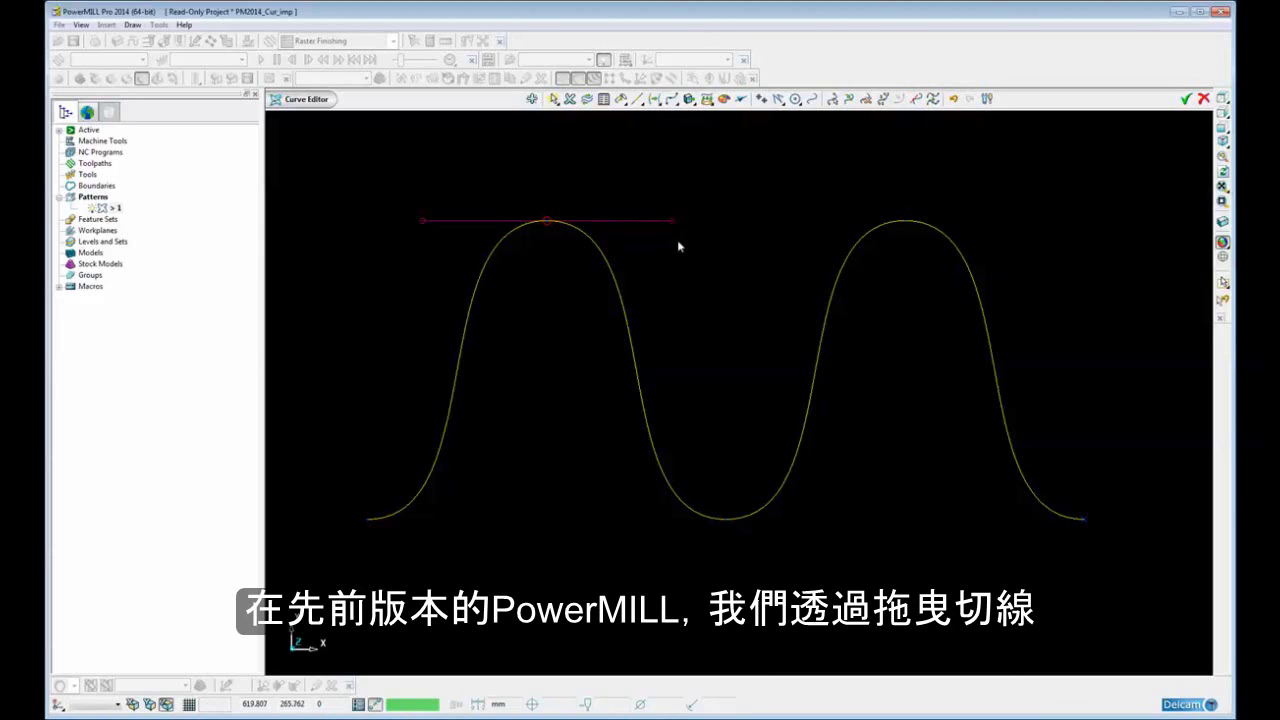
drag(676, 219, 749, 172)
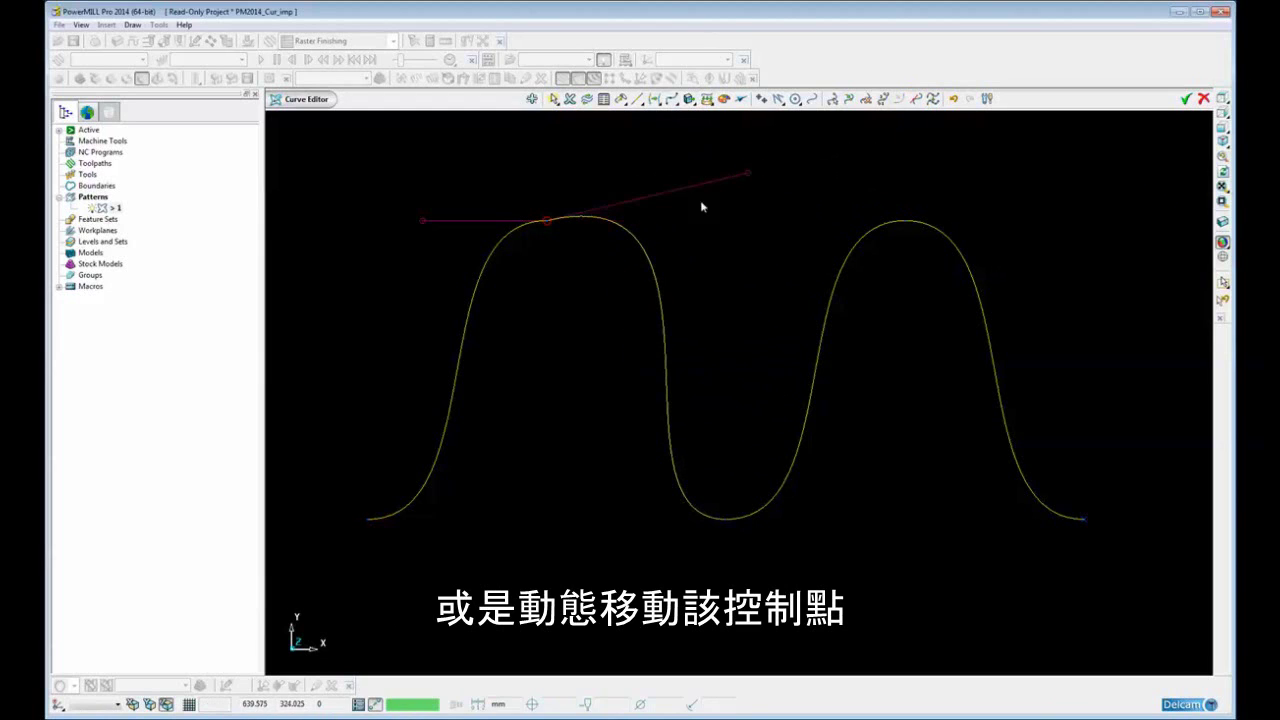
drag(430, 217, 364, 188)
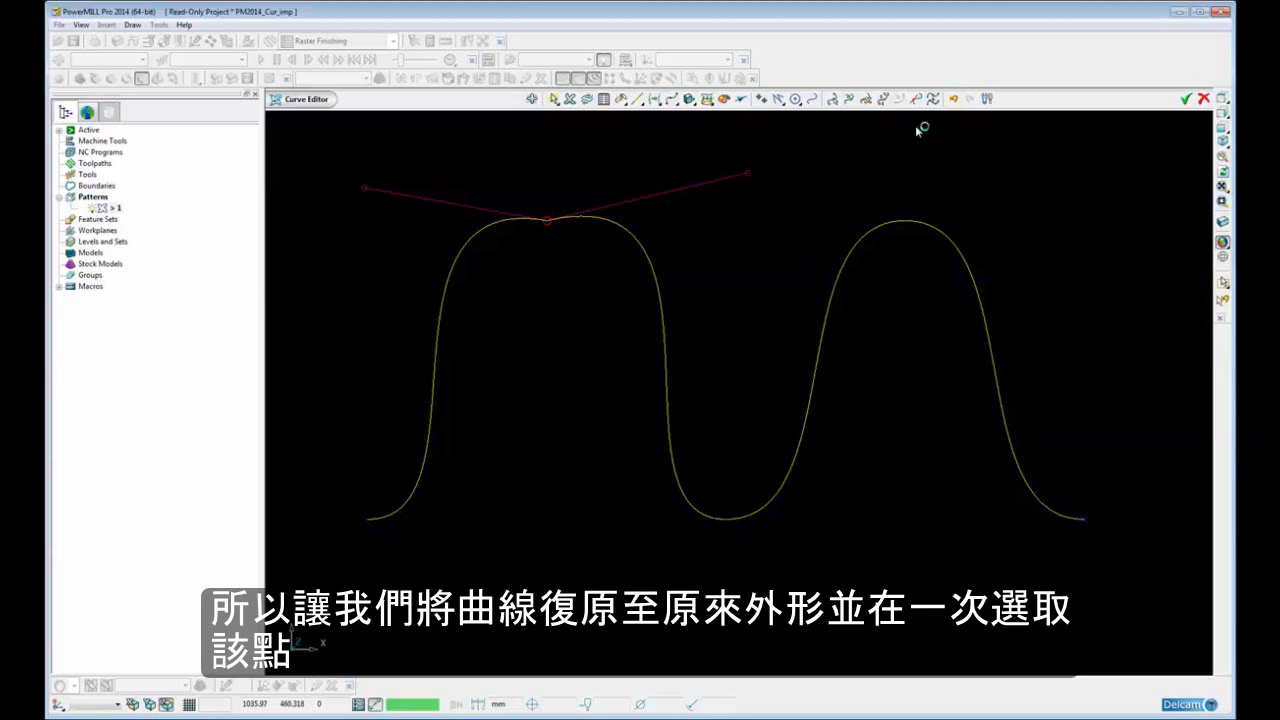
click(956, 99)
click(956, 99)
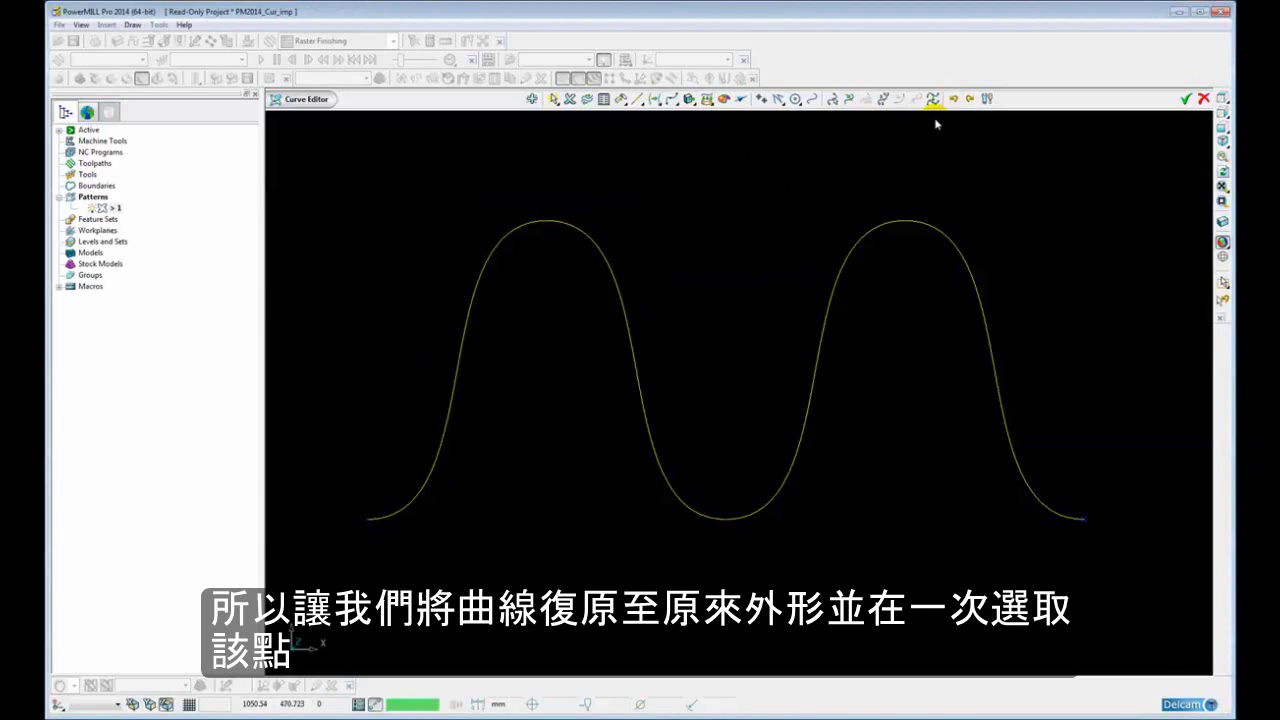
Step: Select the first crest point of the wave curve and open its tangent editor with the magnitude affecting Before and After
click(548, 221)
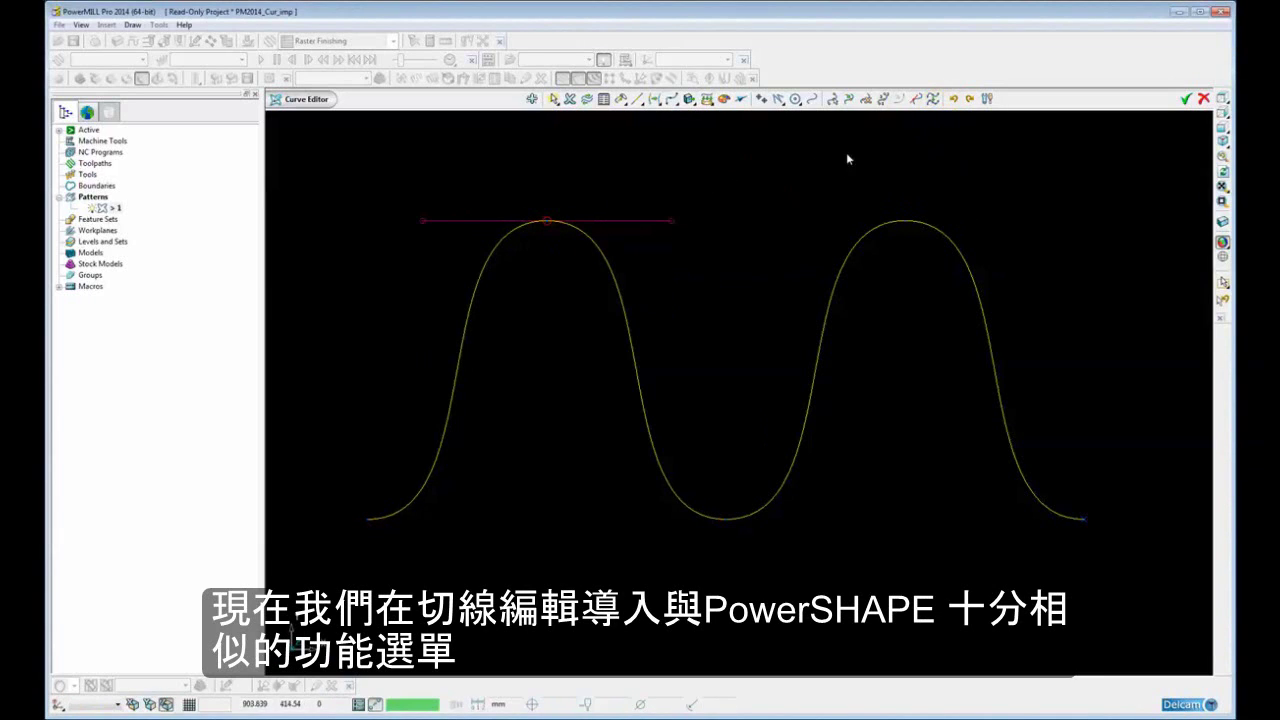
click(909, 98)
click(911, 98)
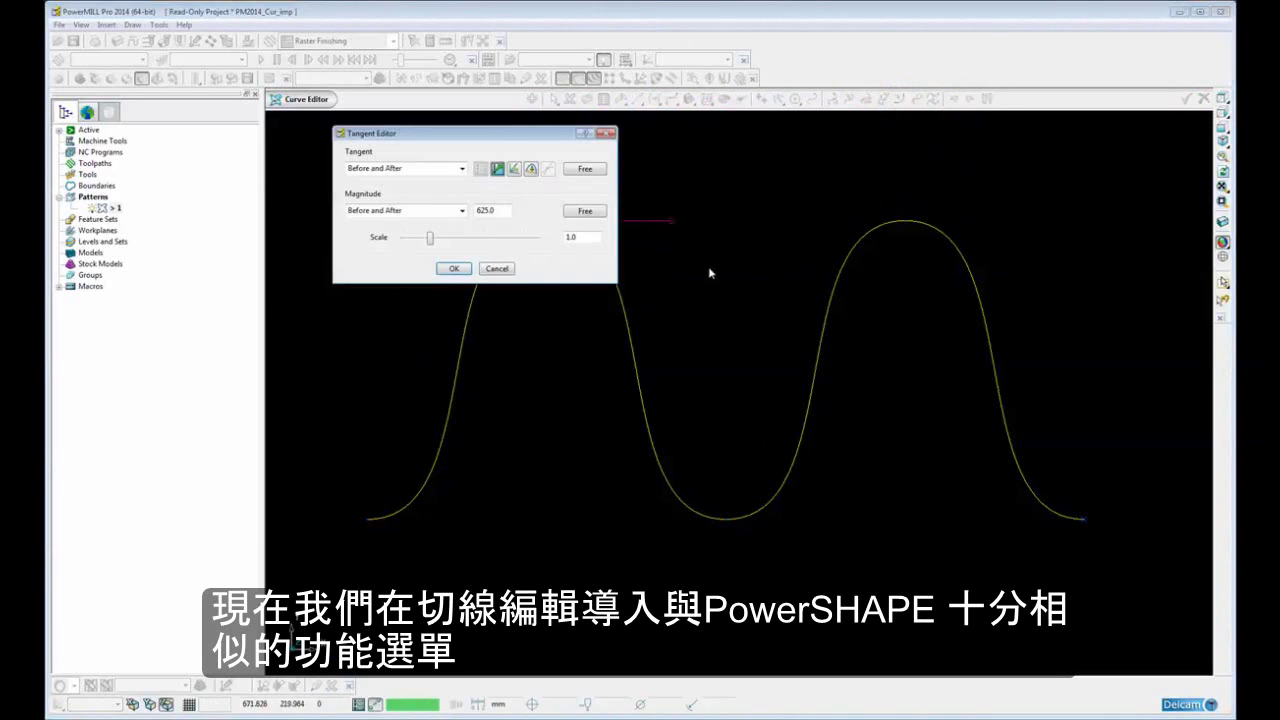
drag(490, 138, 466, 142)
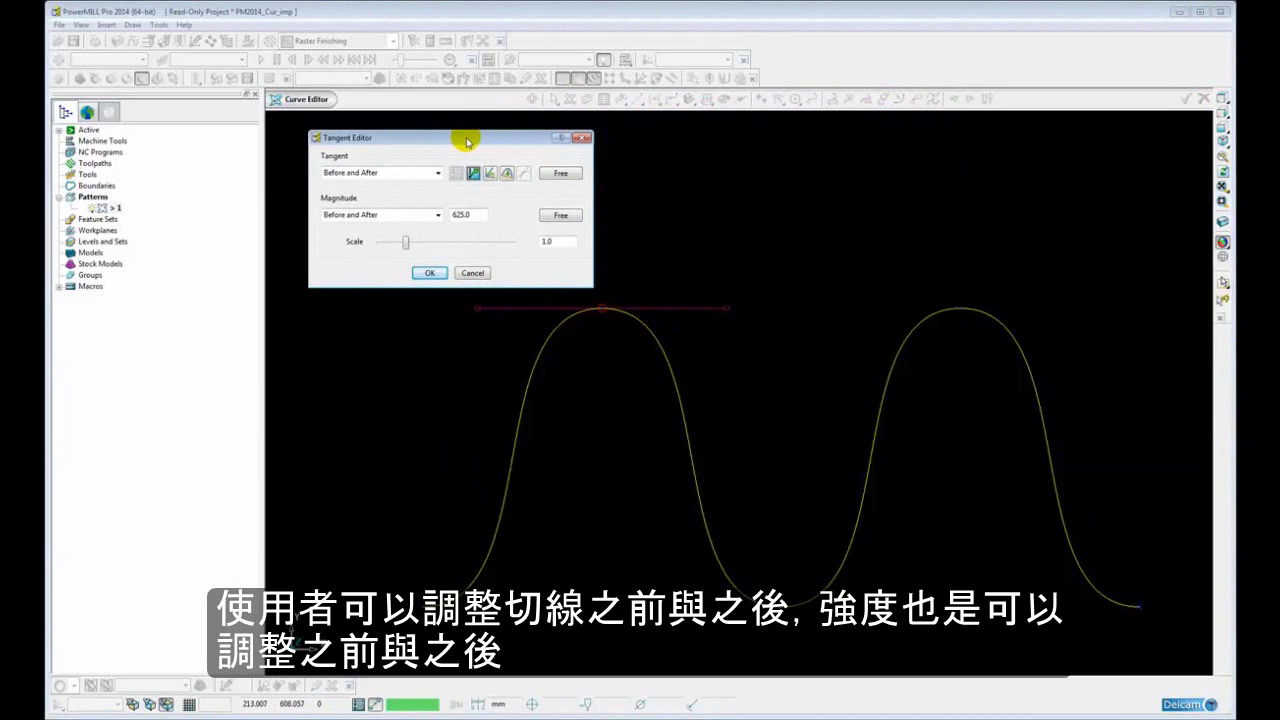
click(437, 218)
click(437, 218)
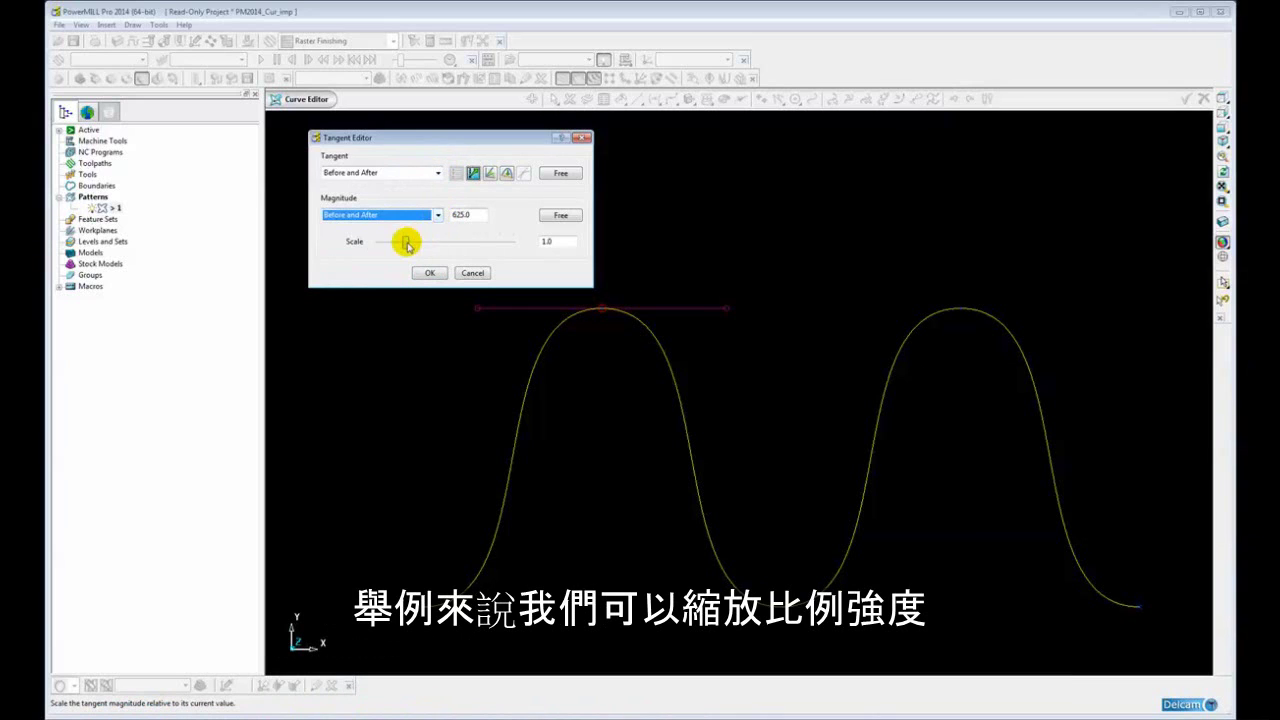
Step: Scale the crest point's tangent magnitude before and after to 1.5, and raise the scale to 2
mouse_move(407, 245)
mouse_down()
mouse_move(463, 246)
mouse_move(419, 245)
mouse_up()
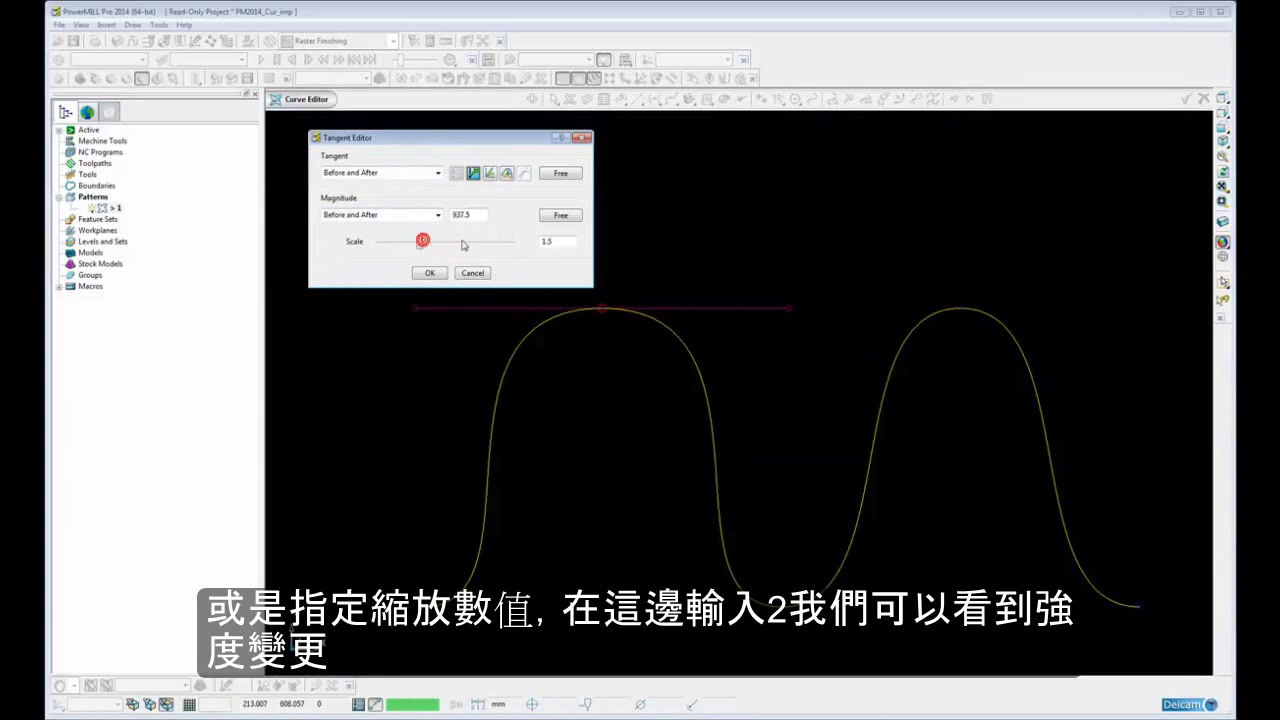
double_click(560, 241)
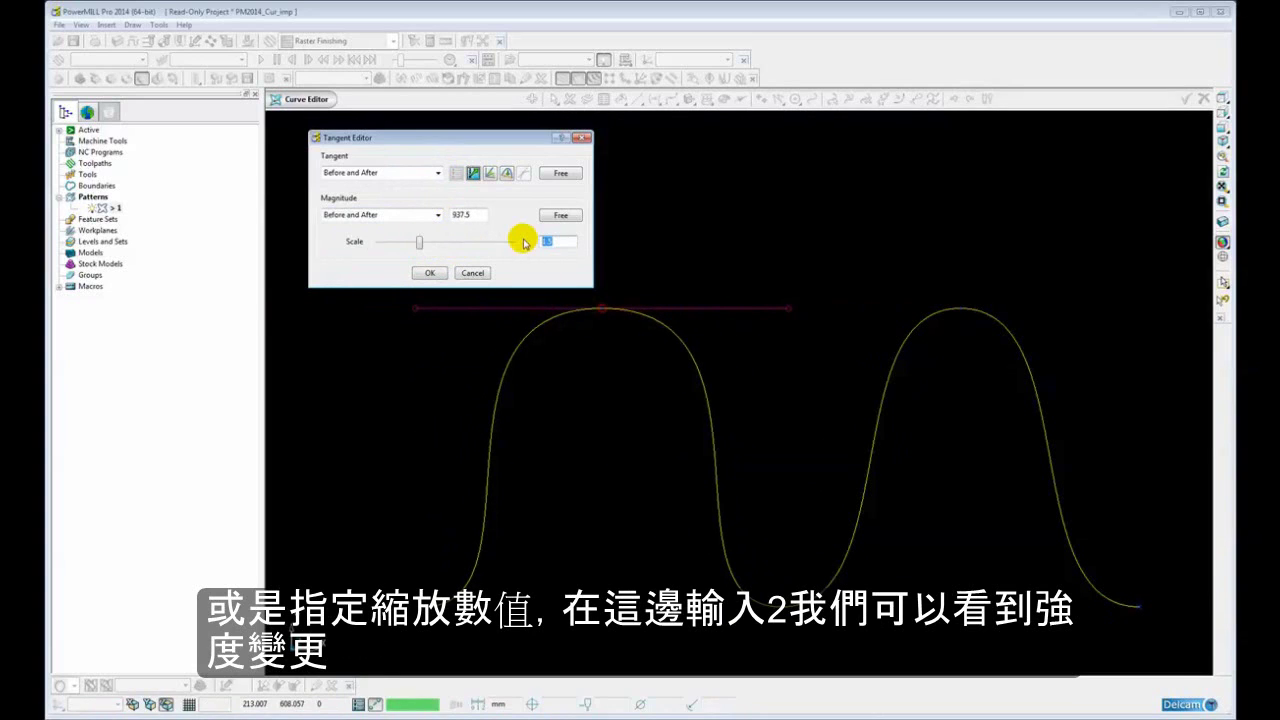
text(2)
key(Return)
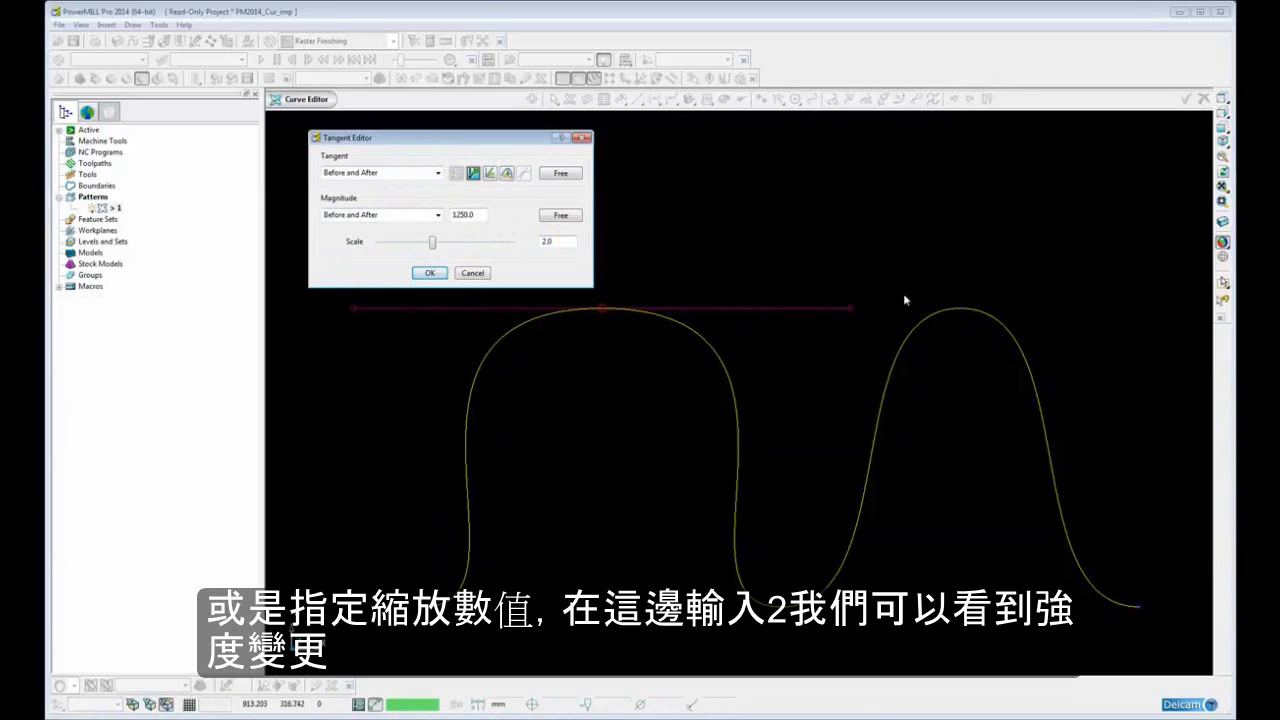
click(960, 307)
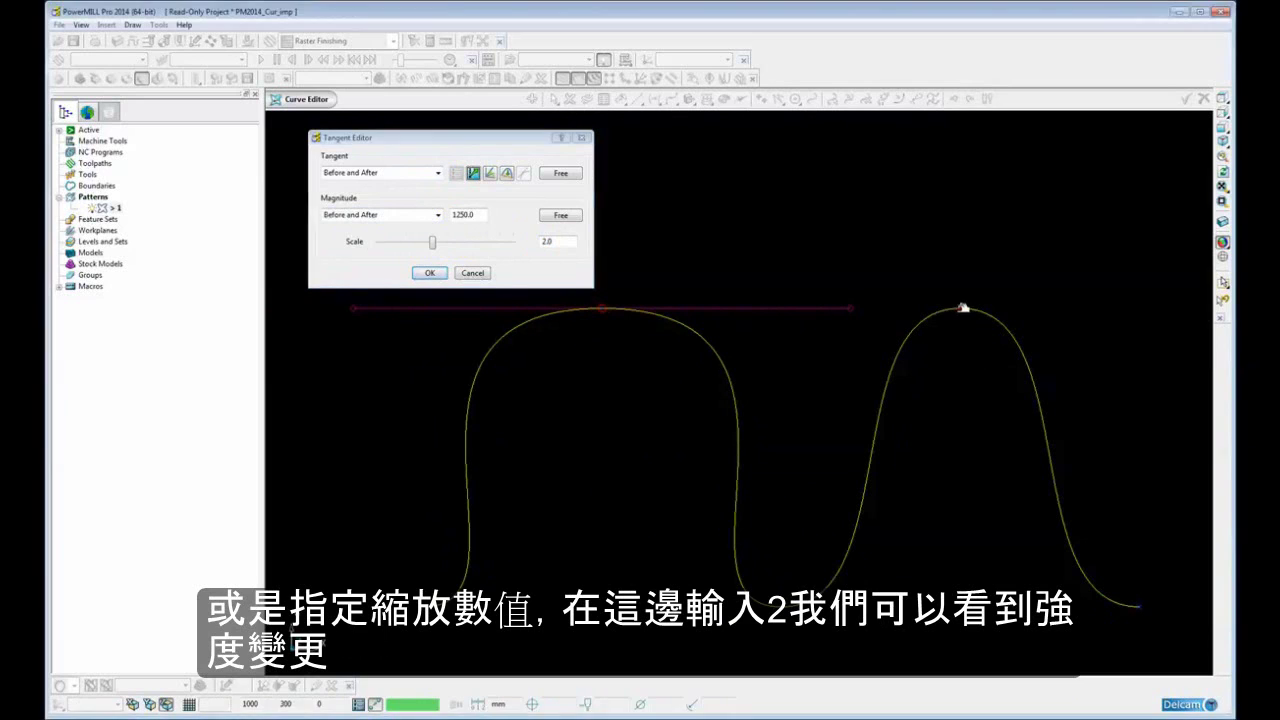
Step: Free the crest point's tangent magnitude, straighten the adjoining spans, and free the tangent direction
click(560, 215)
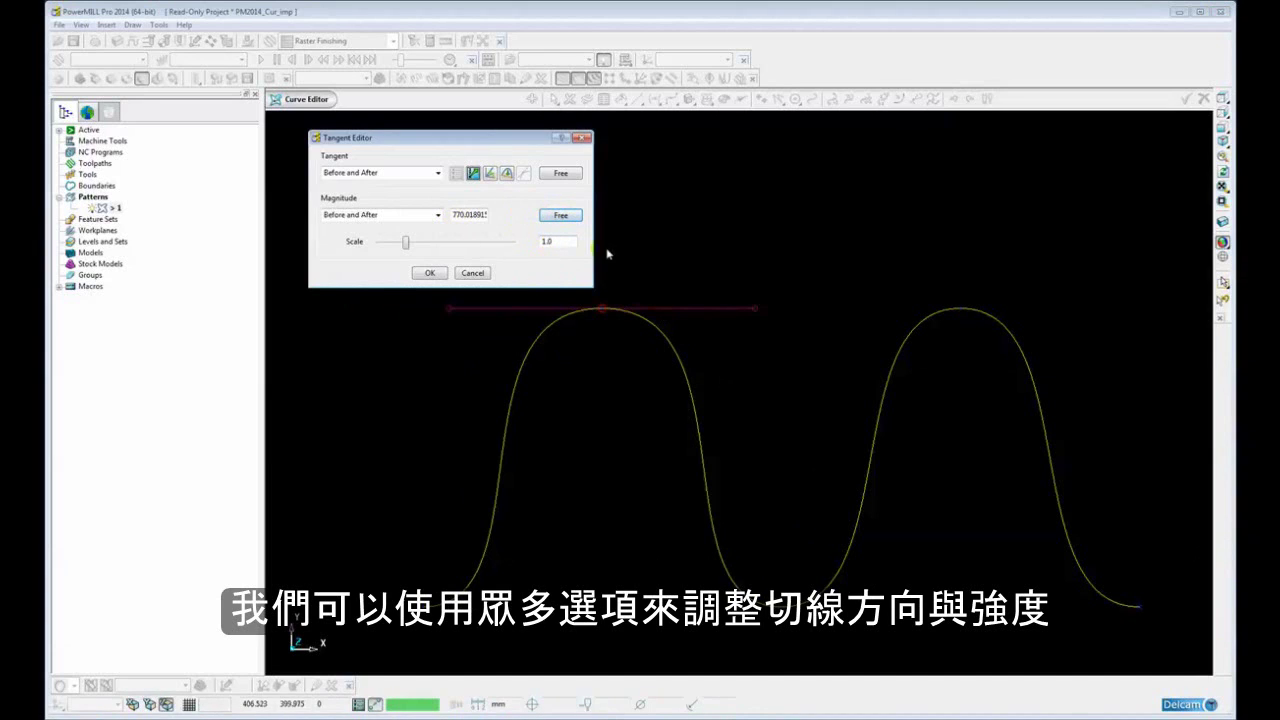
click(507, 175)
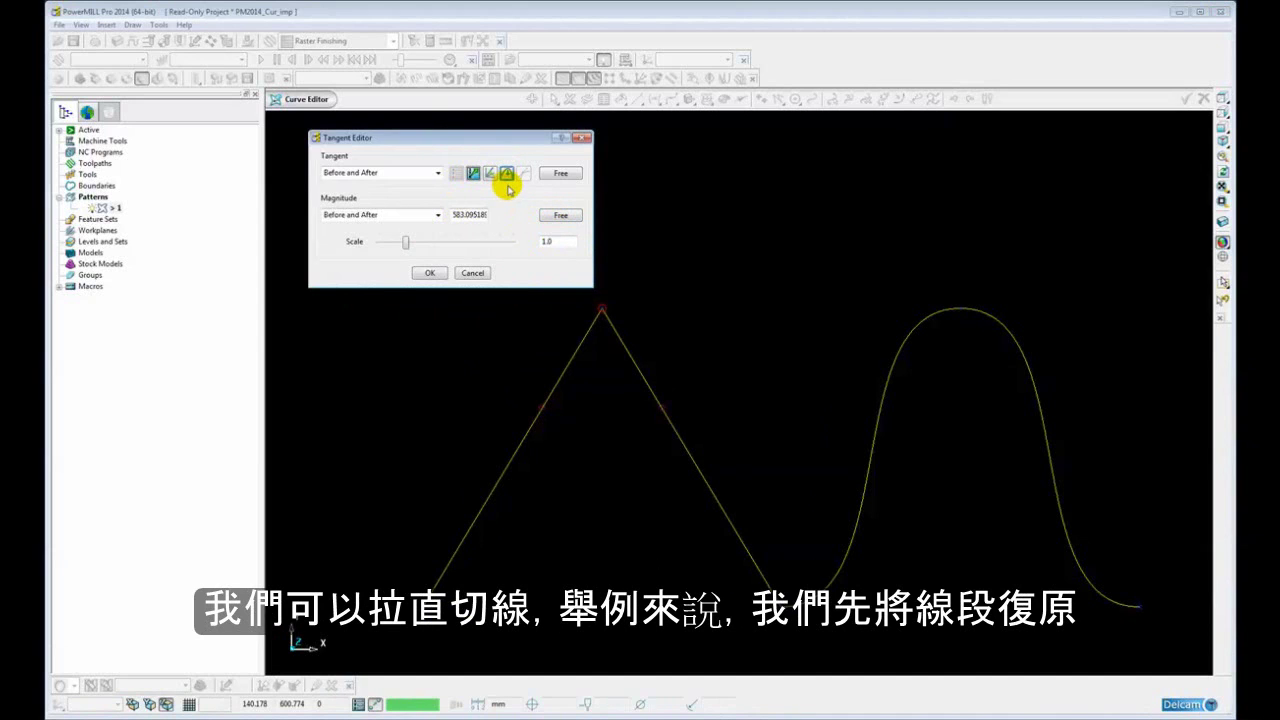
click(550, 173)
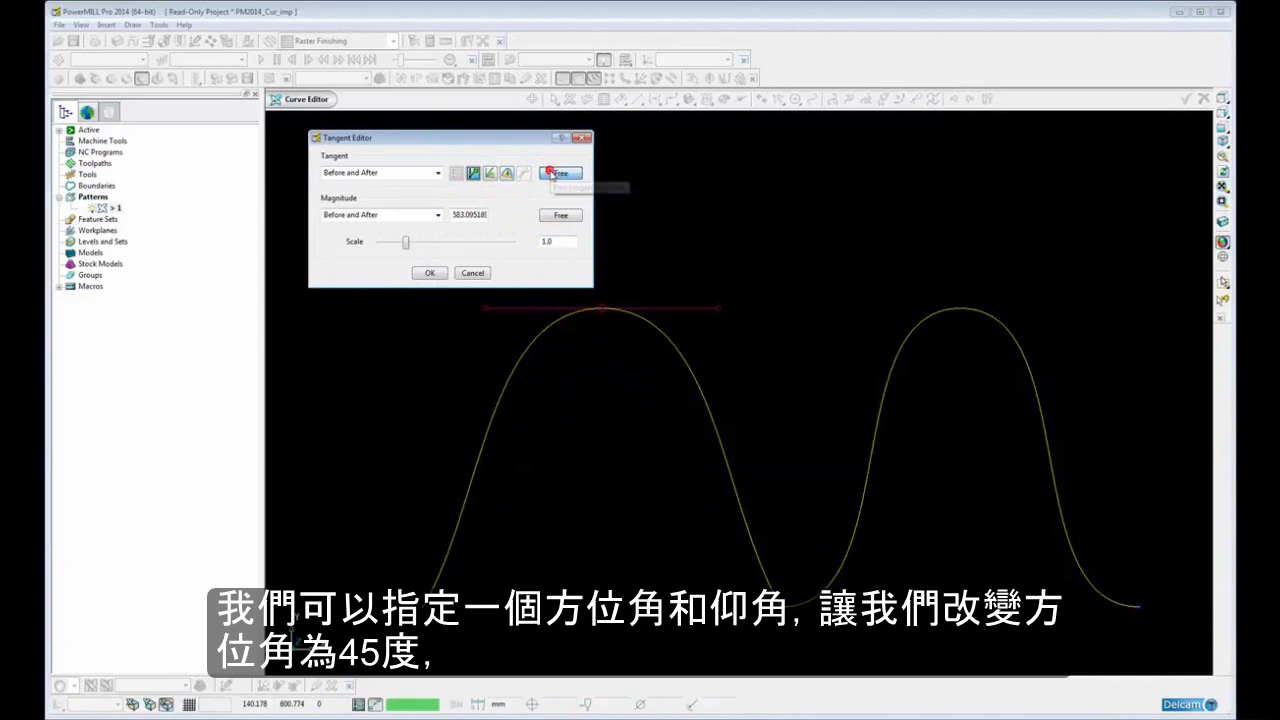
Step: Try an azimuth of 45 degrees for the crest point's tangent direction and cancel the angle change
click(489, 175)
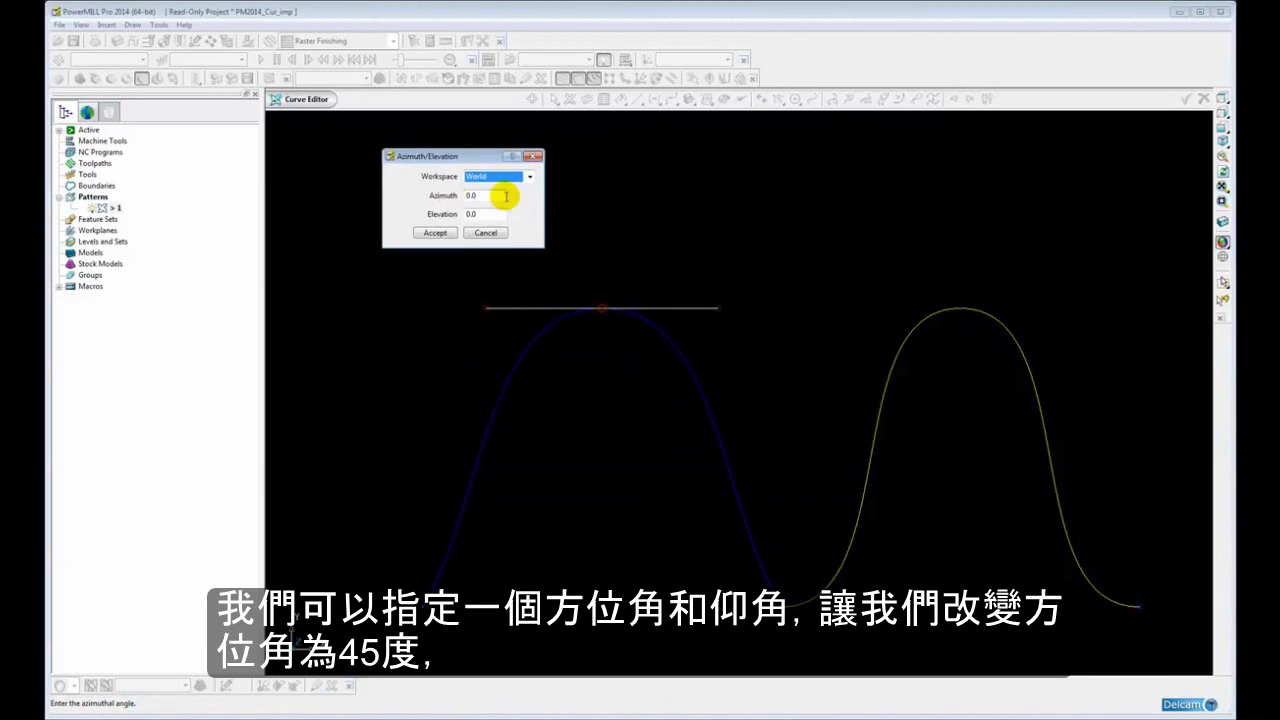
double_click(491, 195)
text(45)
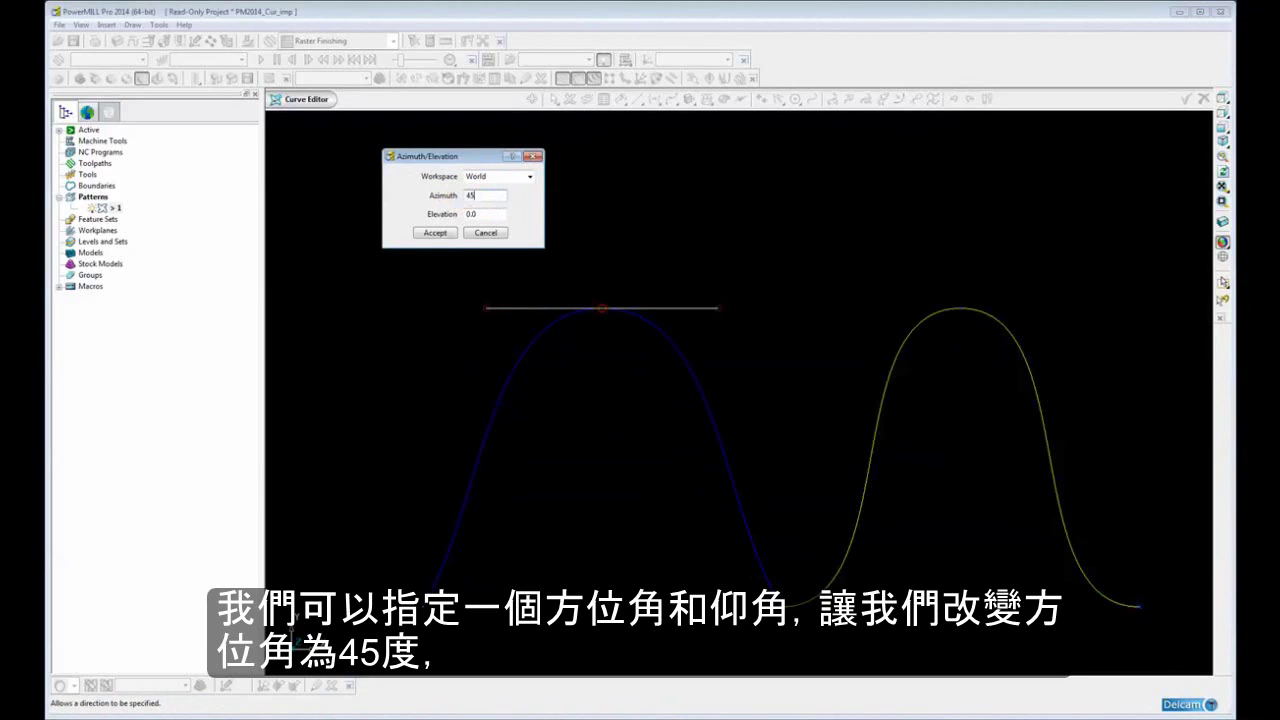
double_click(491, 214)
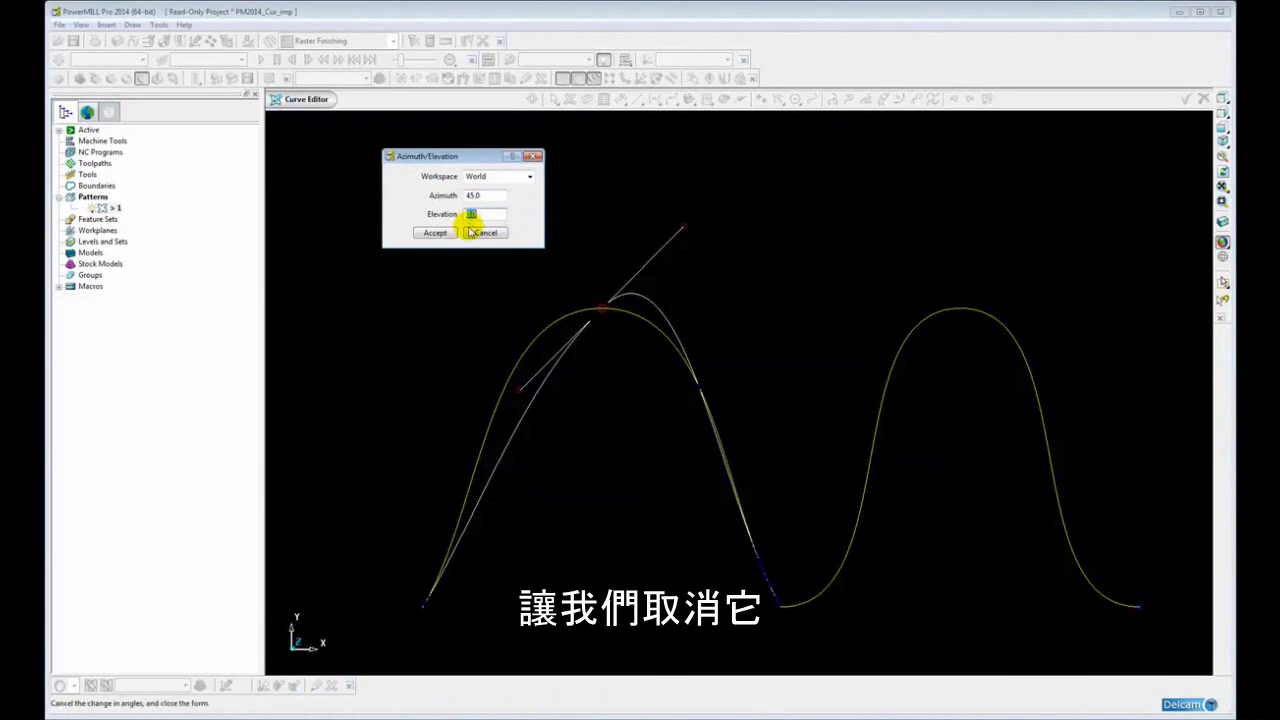
click(485, 232)
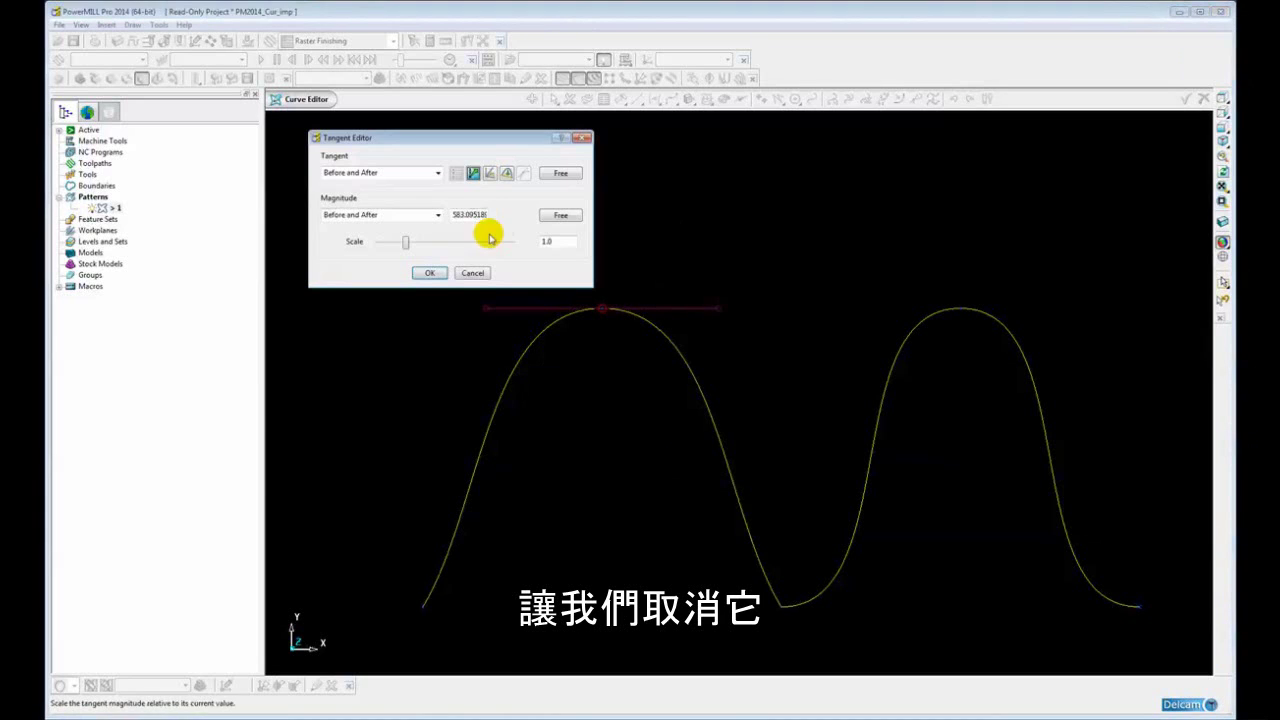
Step: Open the Direction settings for the crest point's tangent, cancel them, and discard all edits made in the tangent editor
click(475, 175)
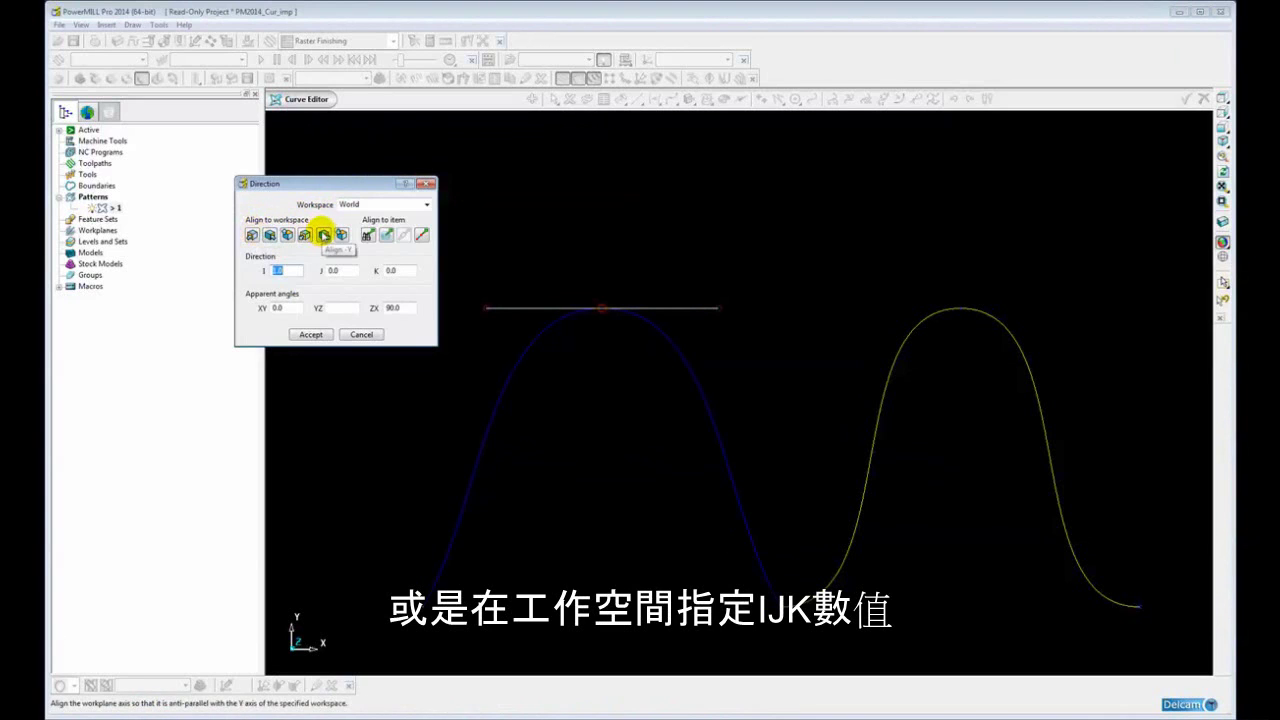
click(361, 336)
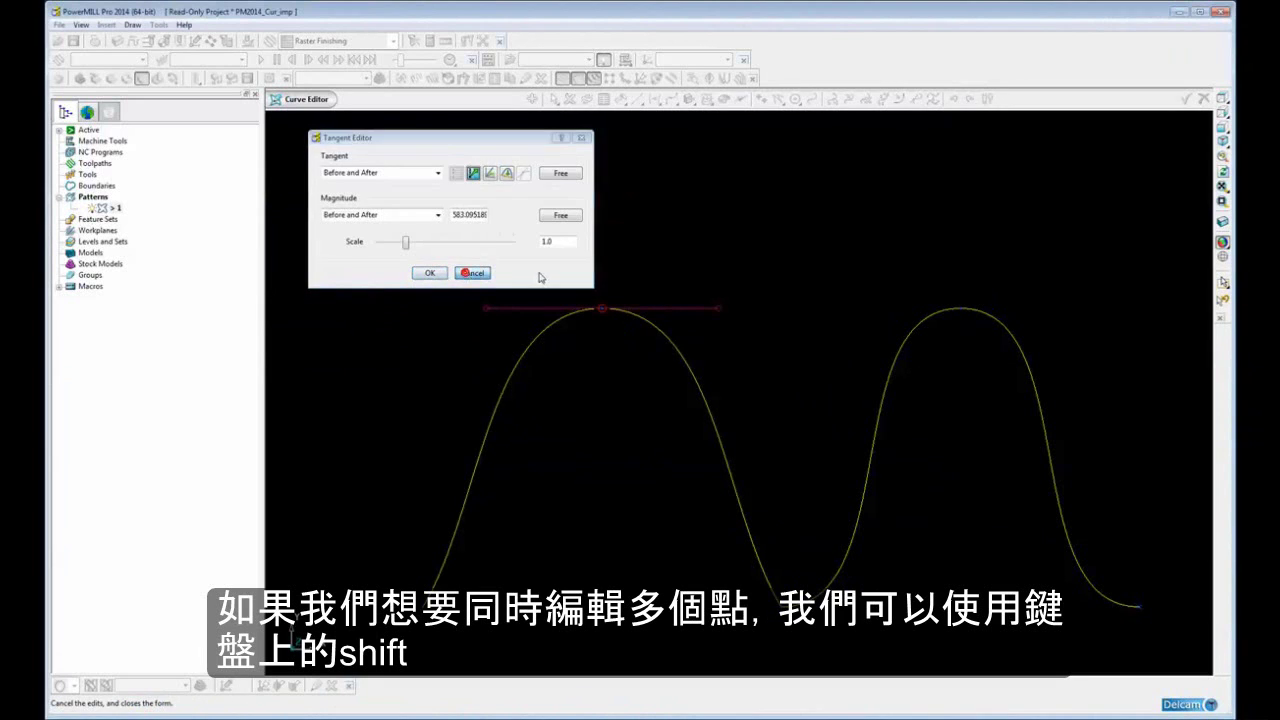
click(469, 274)
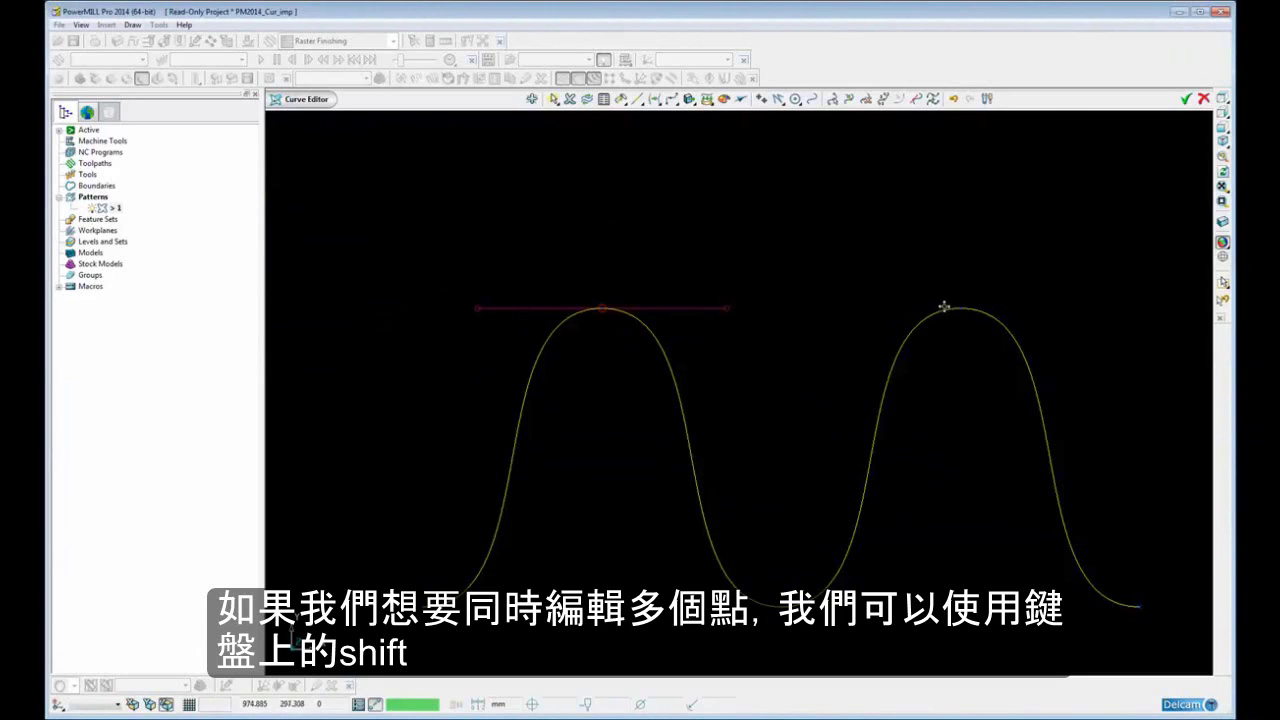
Step: Select both crest points and the trough between them, try straightening the adjoining spans in the tangent editor, and cancel the edits
shift+click(967, 308)
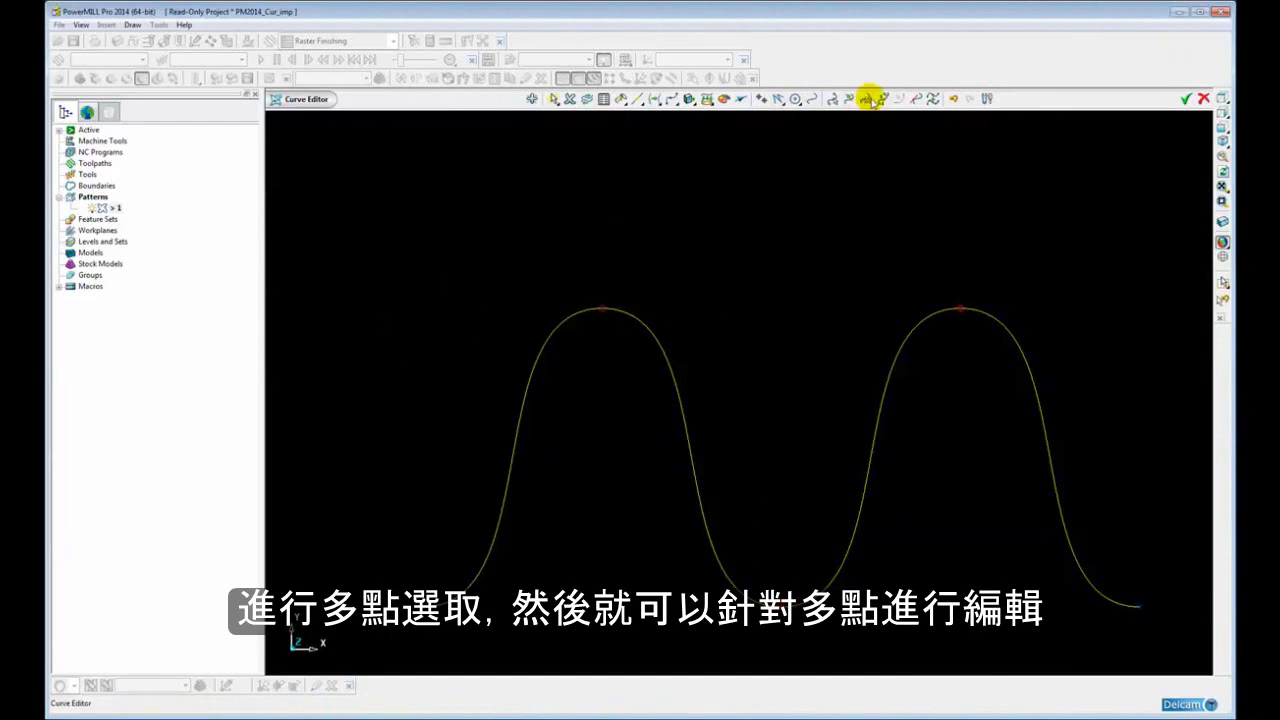
click(900, 99)
click(506, 173)
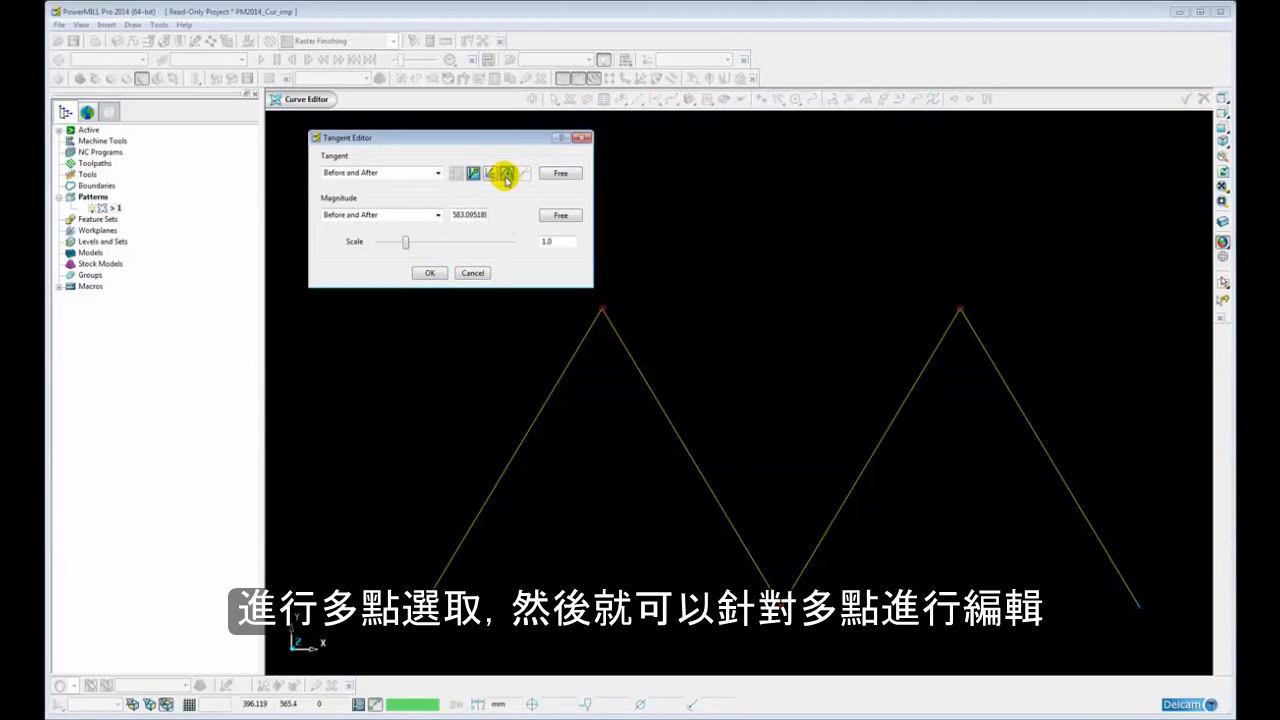
click(472, 273)
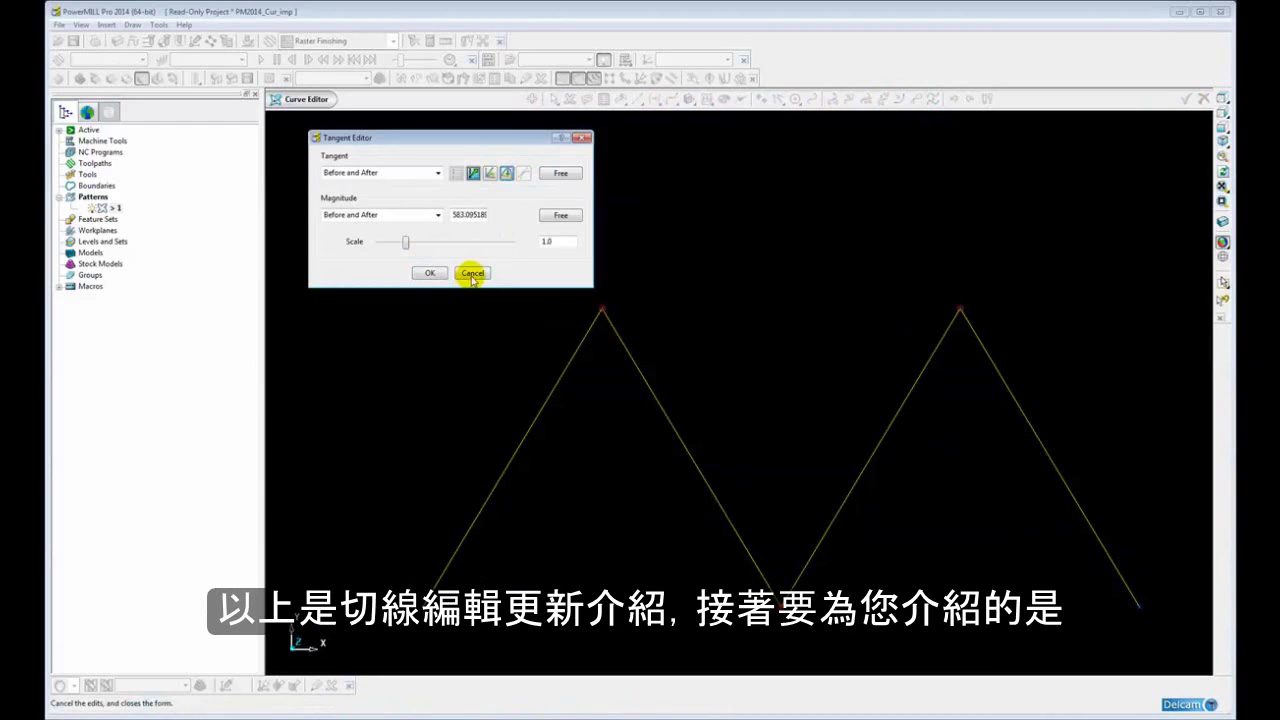
Step: Select the closed arc-line curve beyond the wave, look over its editing options, and try to repoint it
scroll(795, 284, down, 2)
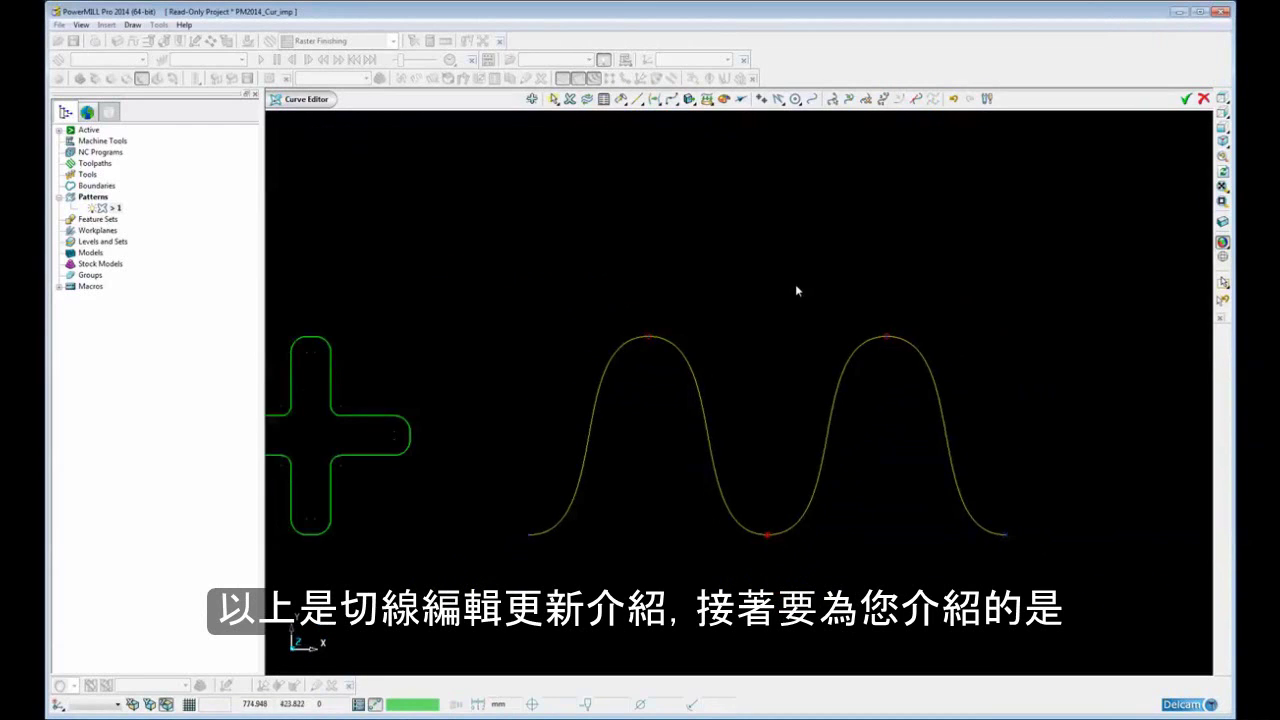
shift+middle_drag(837, 311, 668, 291)
shift+middle_drag(794, 323, 586, 320)
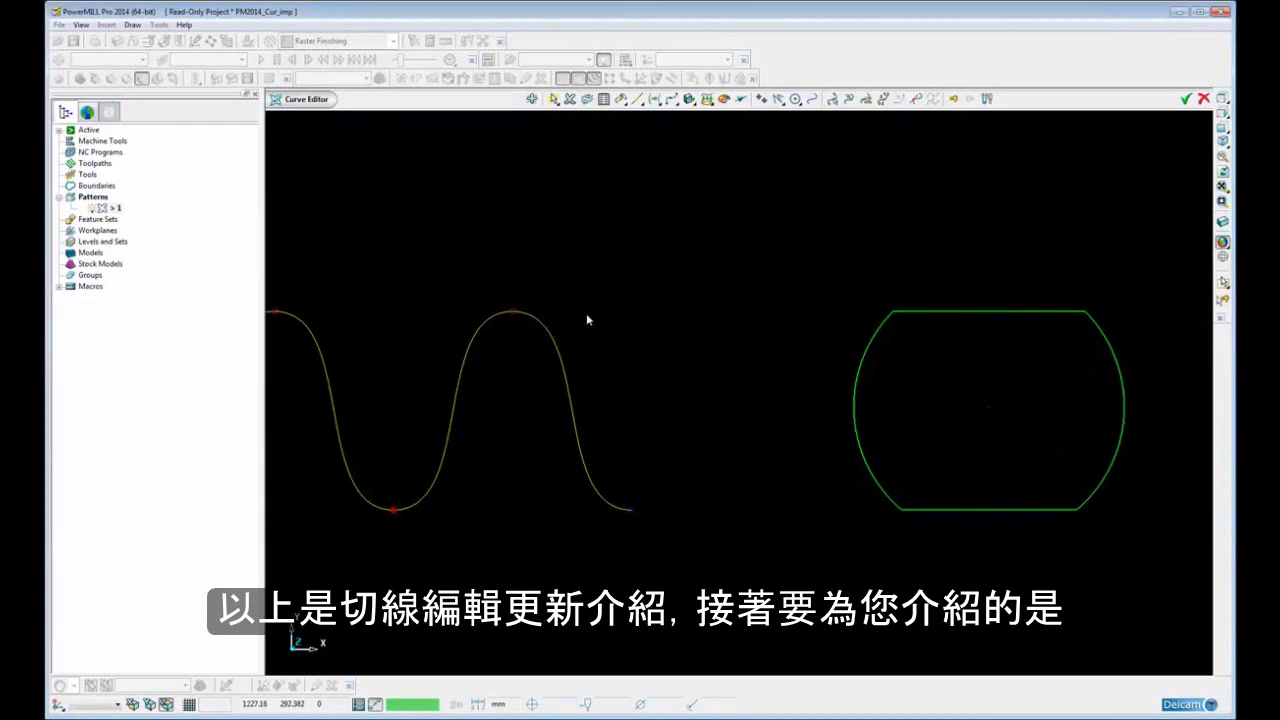
shift+middle_drag(920, 340, 731, 340)
scroll(766, 340, up, 3)
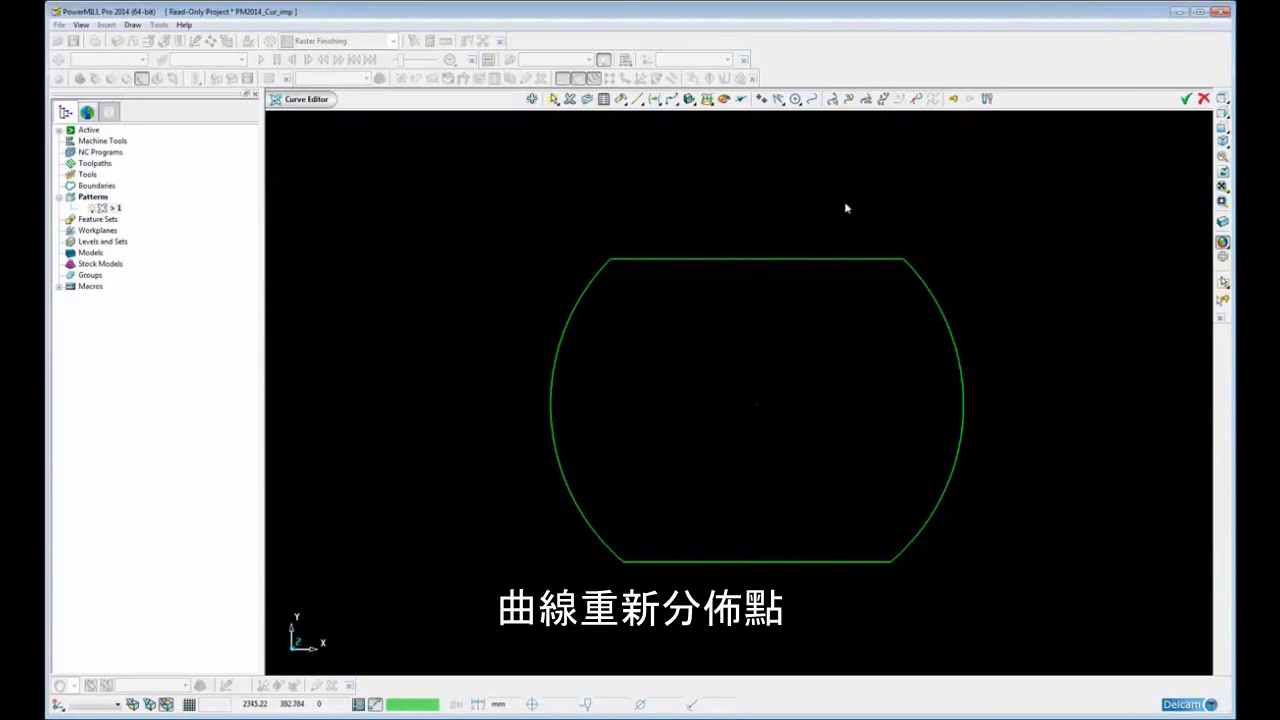
click(838, 259)
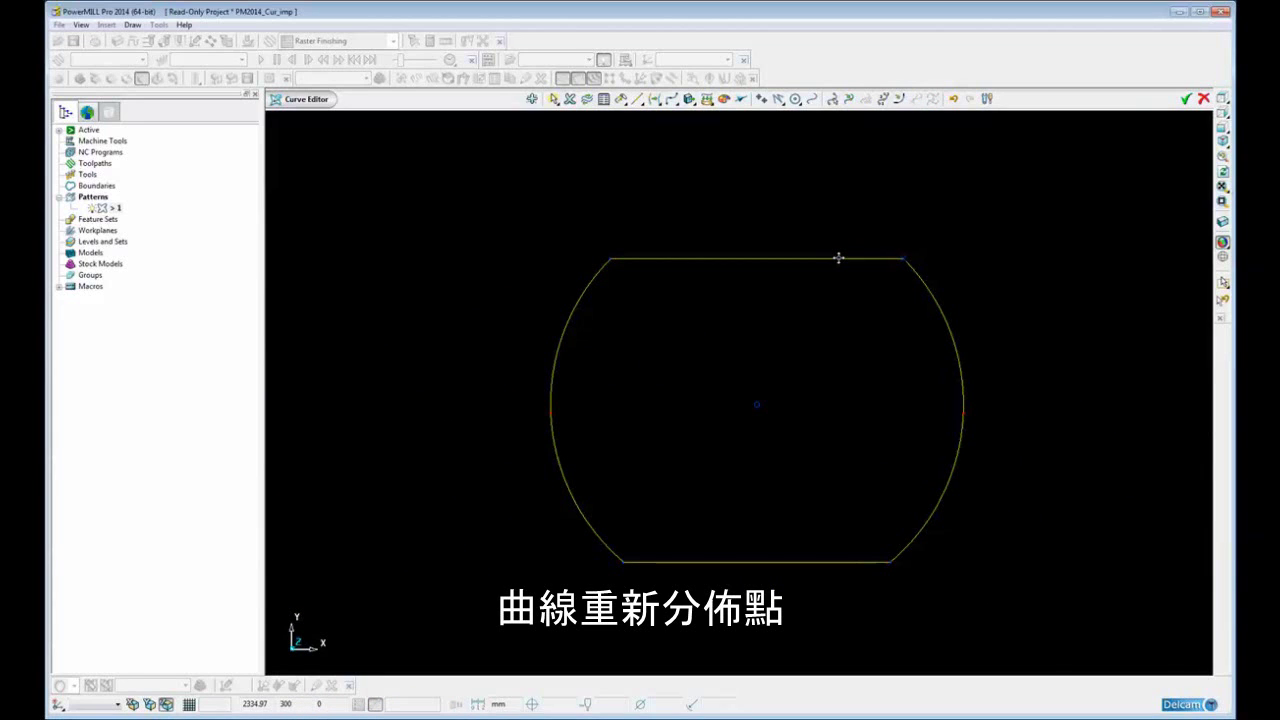
right_click(838, 258)
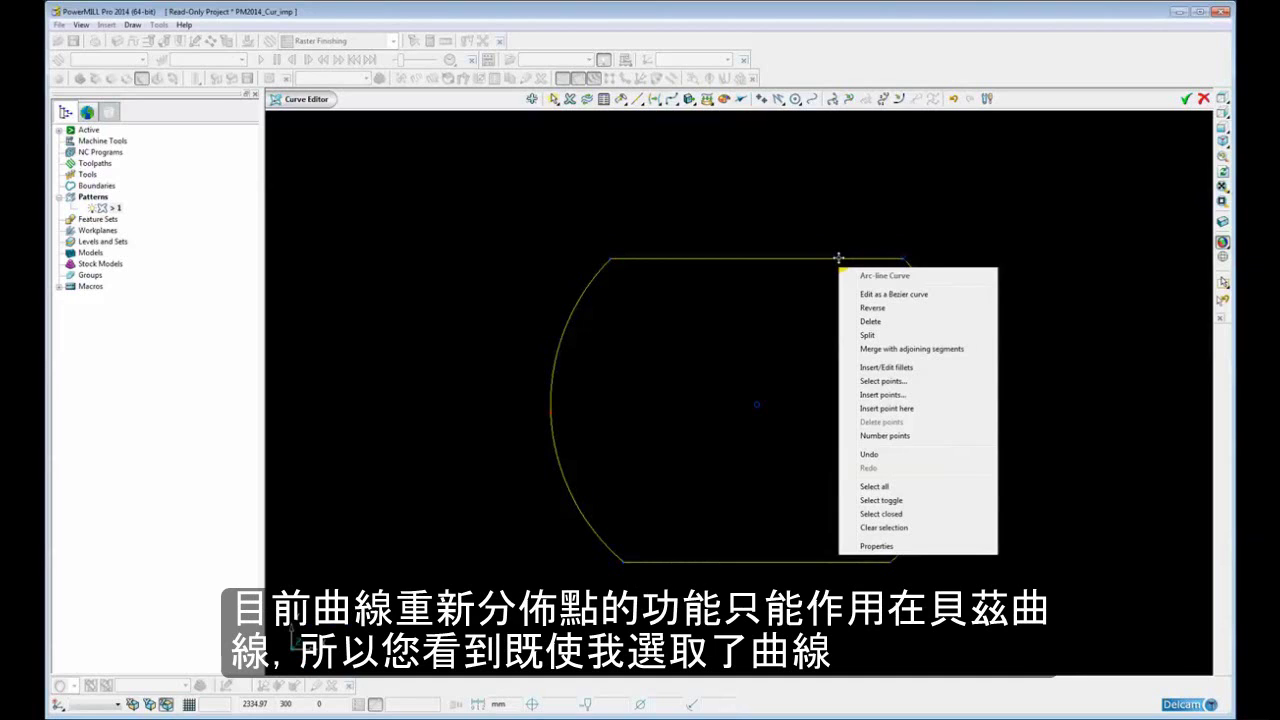
click(943, 160)
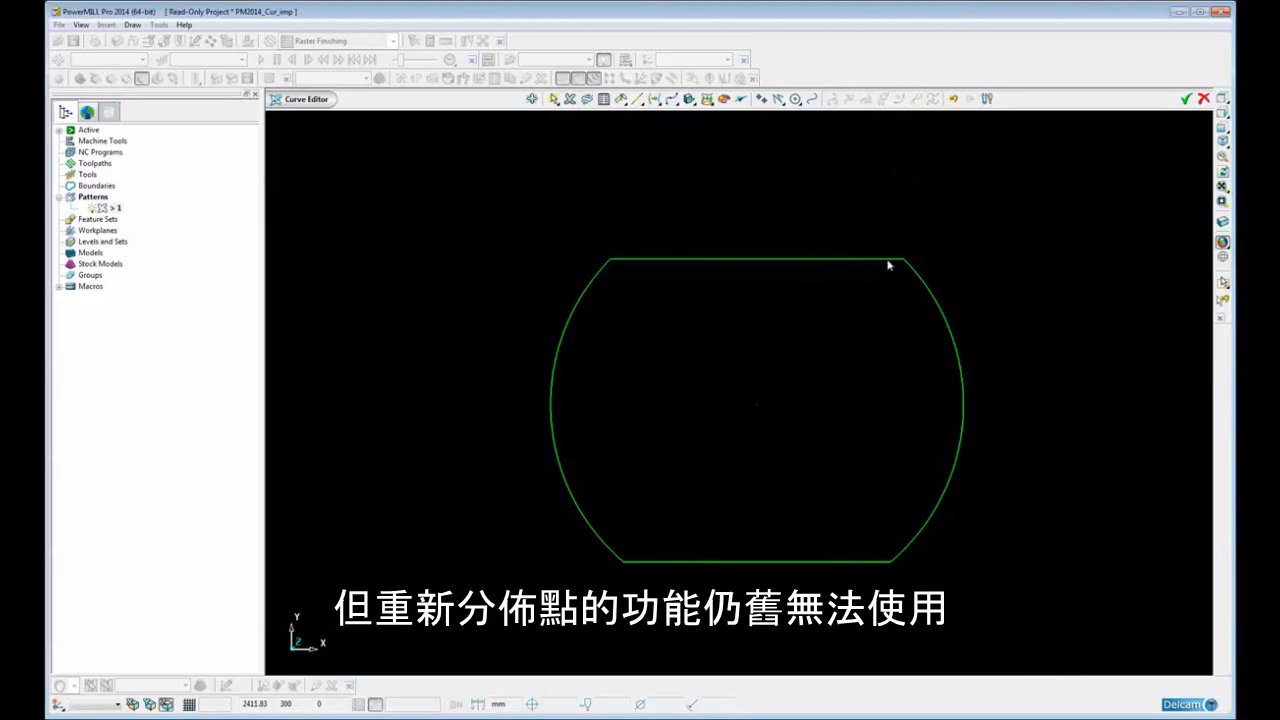
click(930, 100)
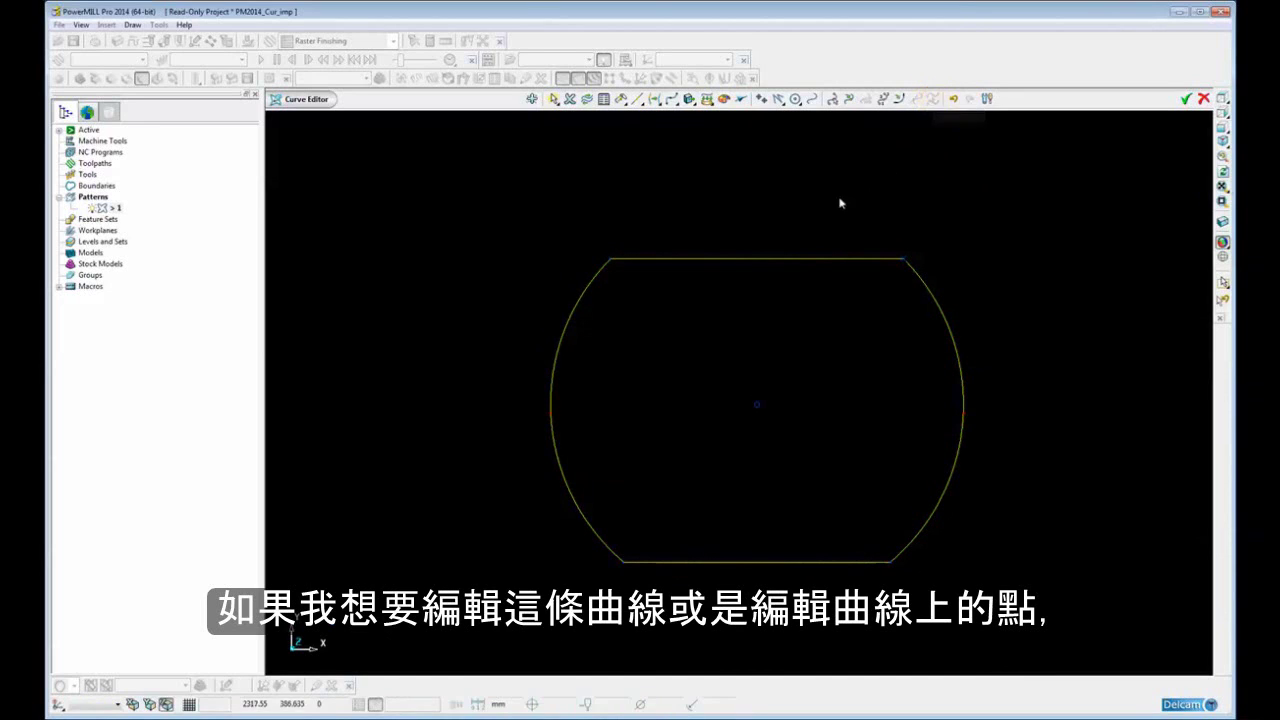
Step: Set the closed arc-line curve to be edited as a Bezier curve and start repointing it
click(793, 260)
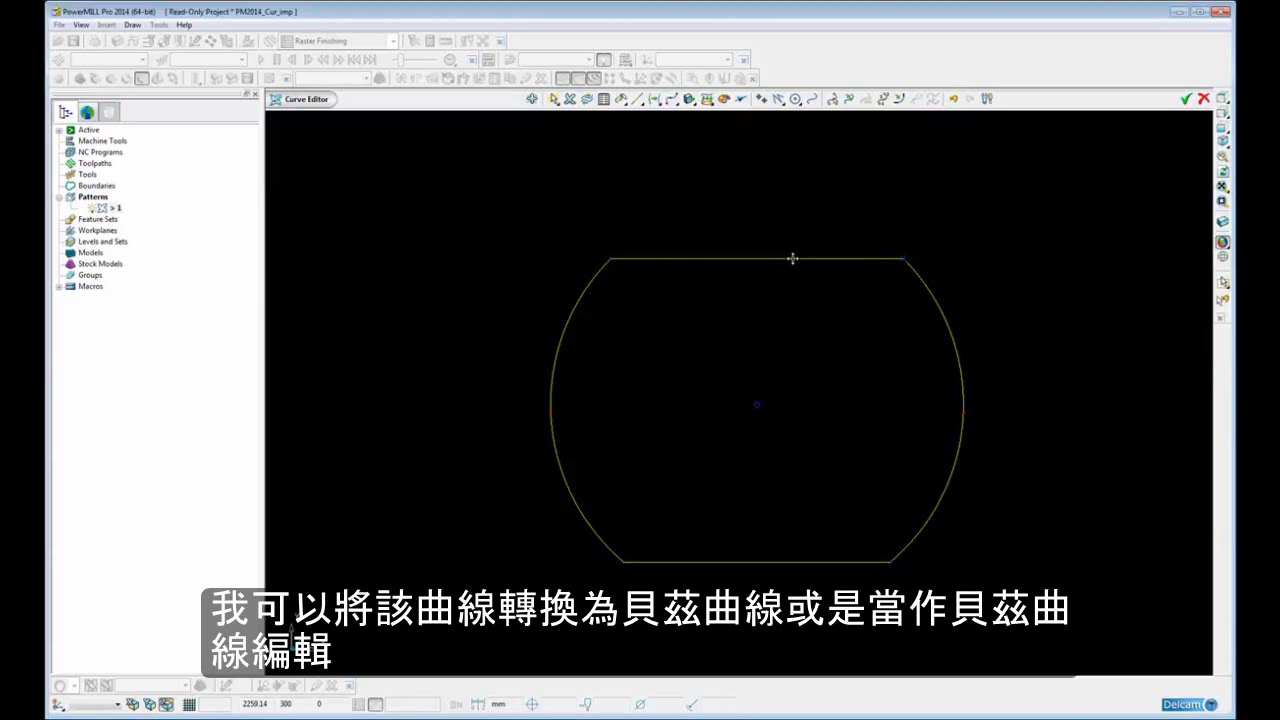
right_click(792, 259)
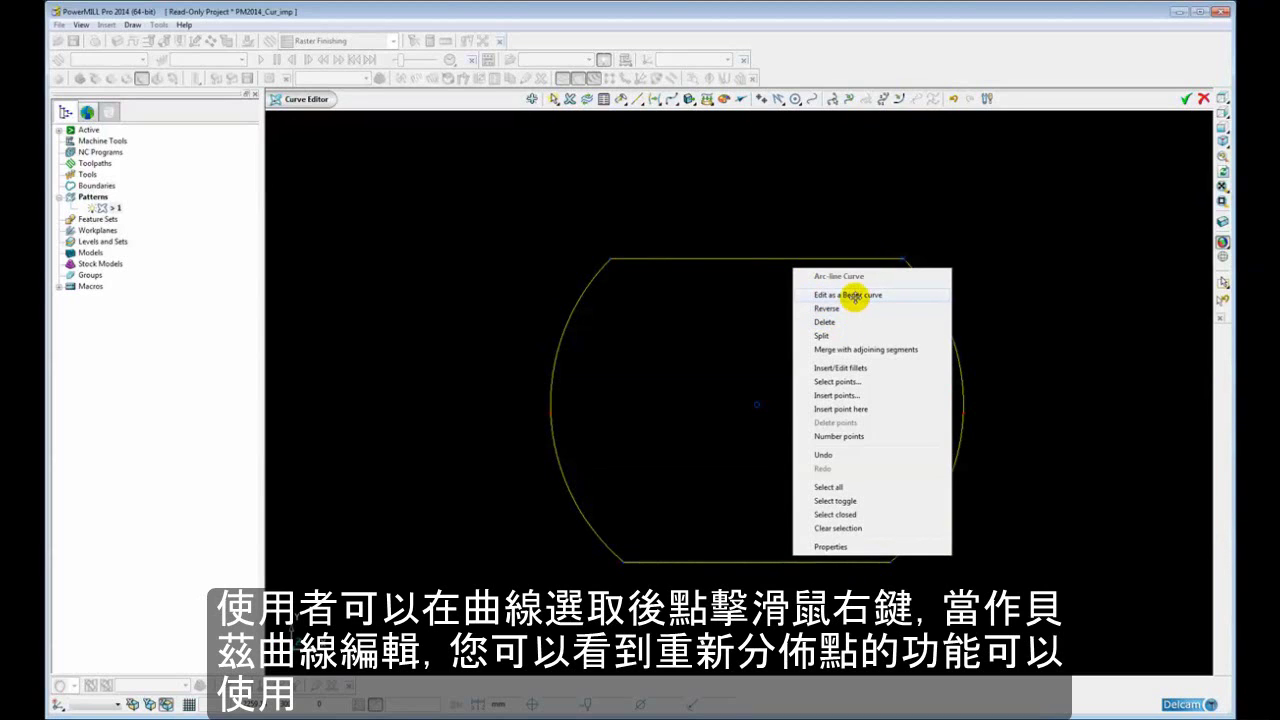
click(855, 295)
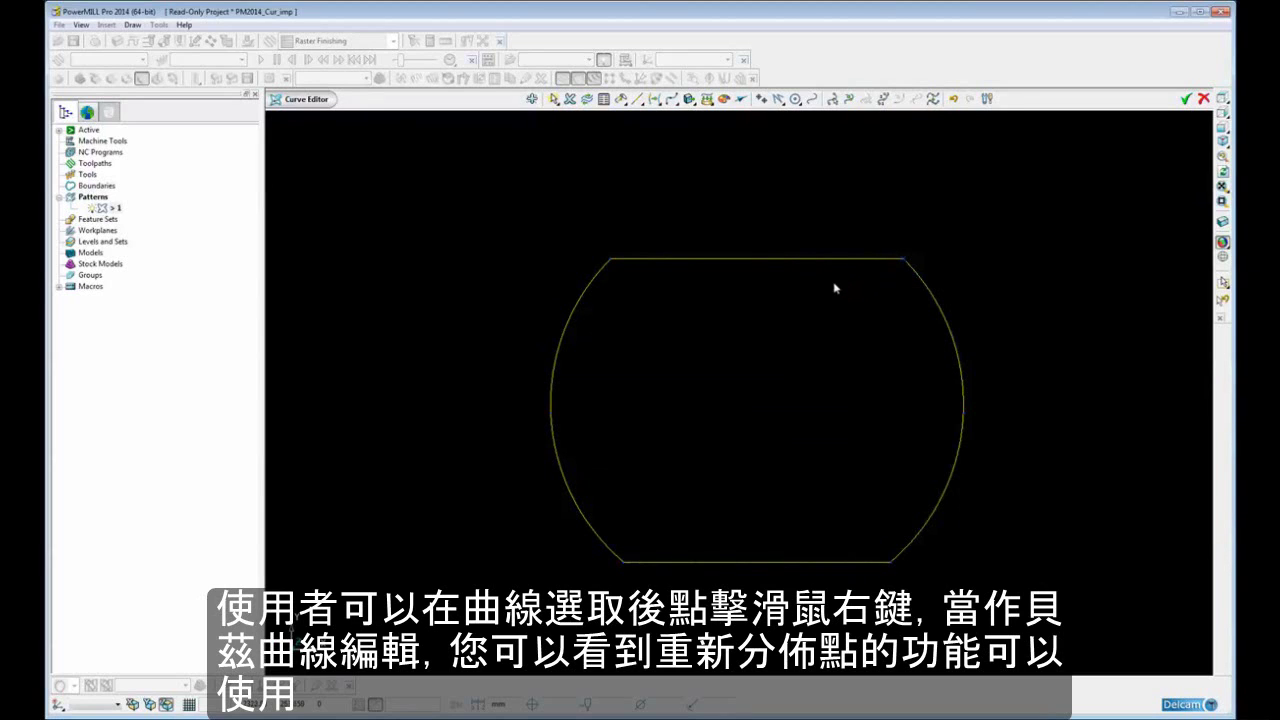
click(930, 99)
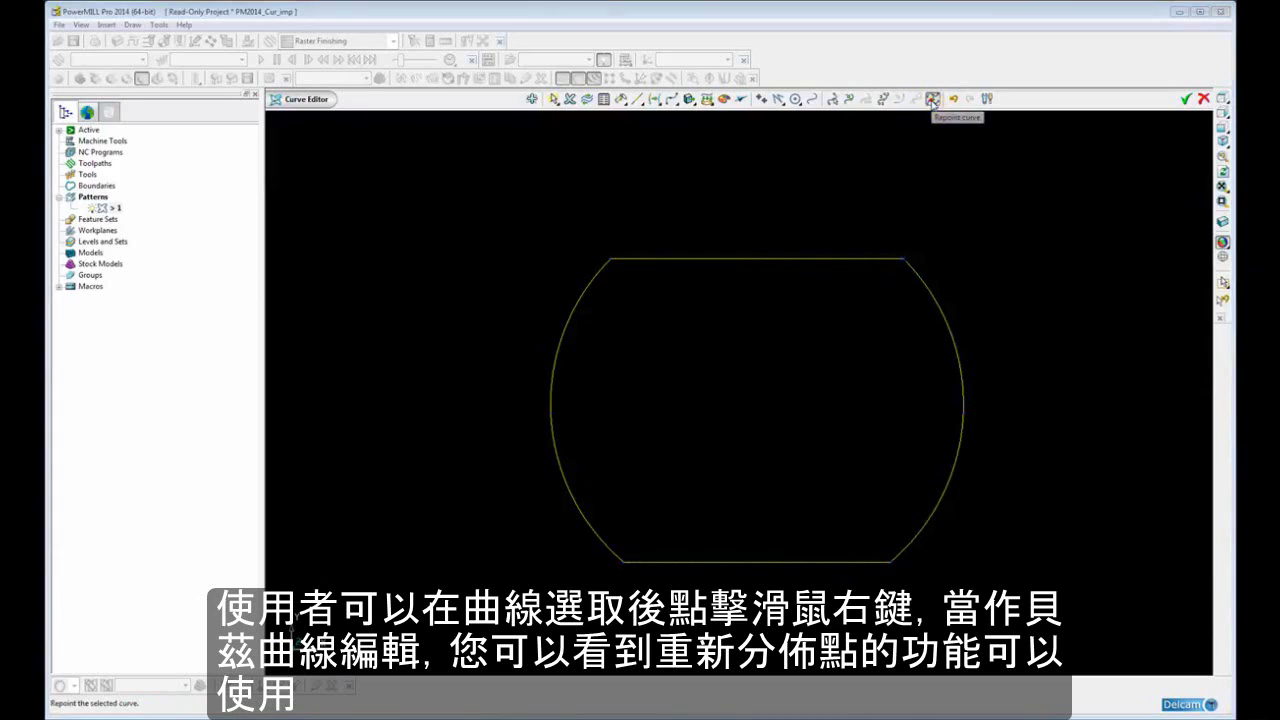
shift+middle_drag(825, 356, 961, 362)
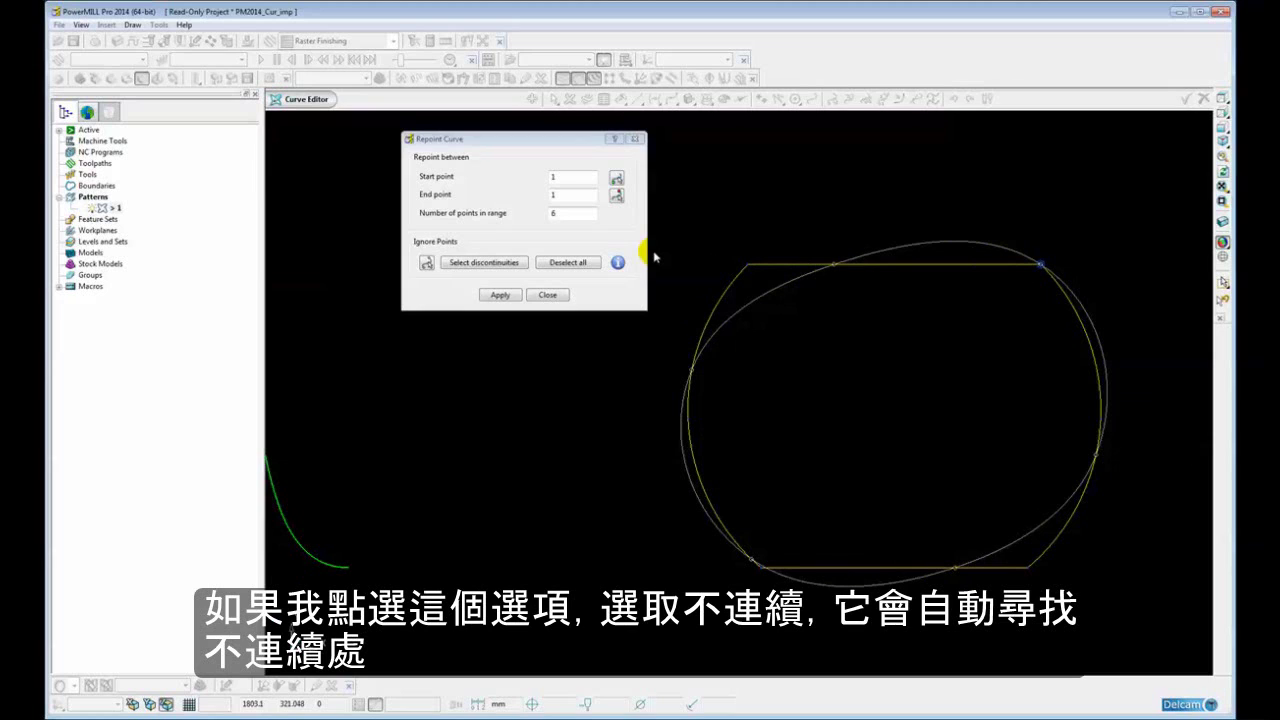
Step: Ignore the curve's discontinuities in the repointing and set the number of points in range to 20
click(464, 264)
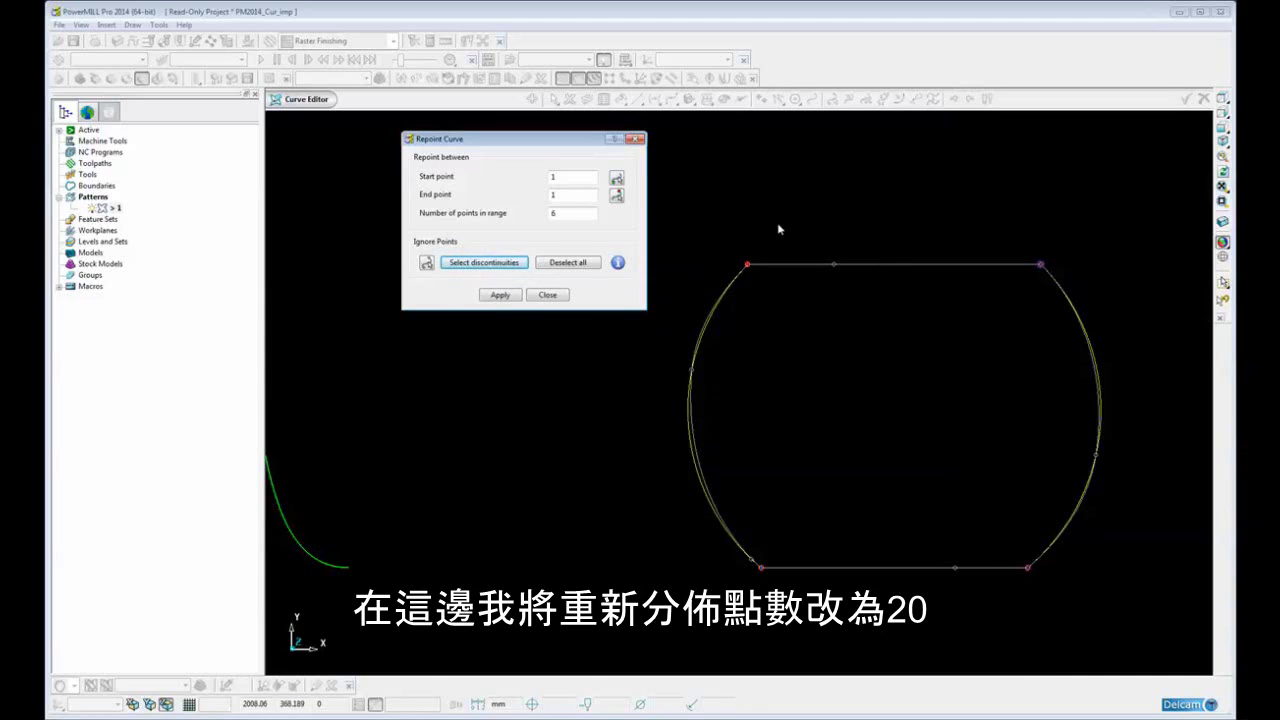
click(569, 210)
double_click(550, 215)
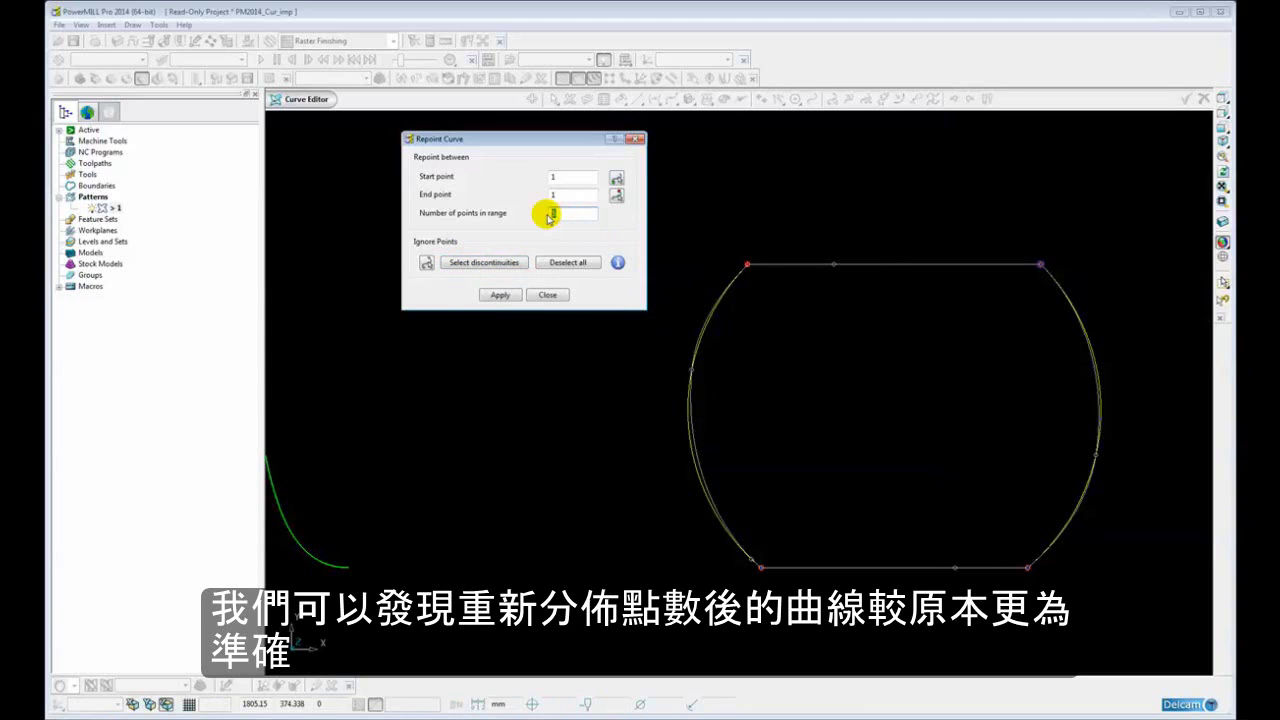
text(20)
key(Return)
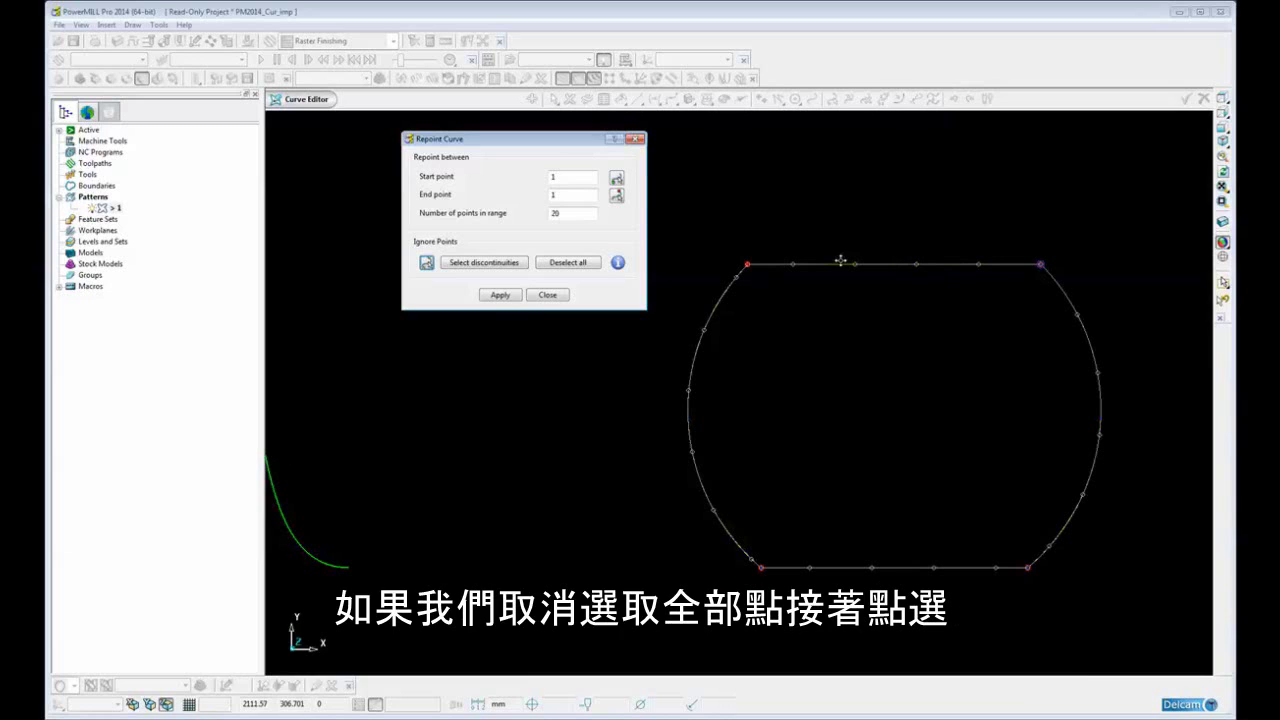
Step: Deselect all ignored points, pick only the upper straight edge's two end points to ignore, and set the number of points in range to 6
click(561, 265)
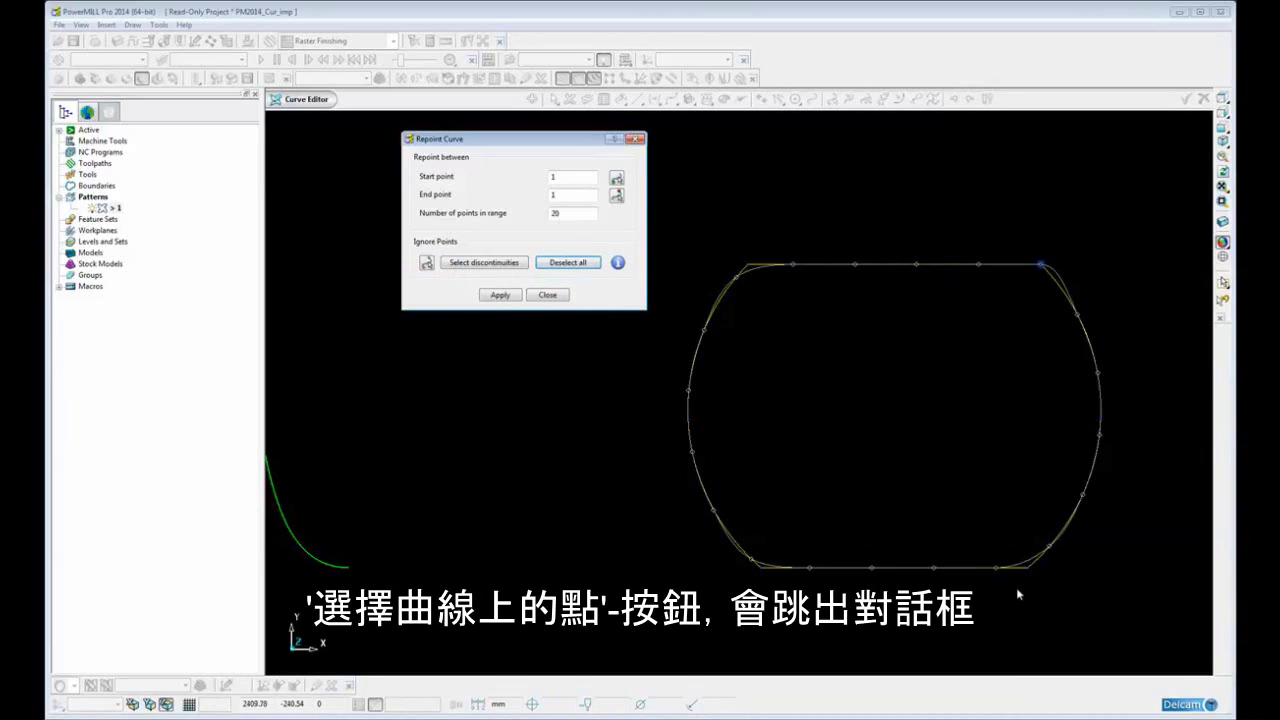
click(426, 264)
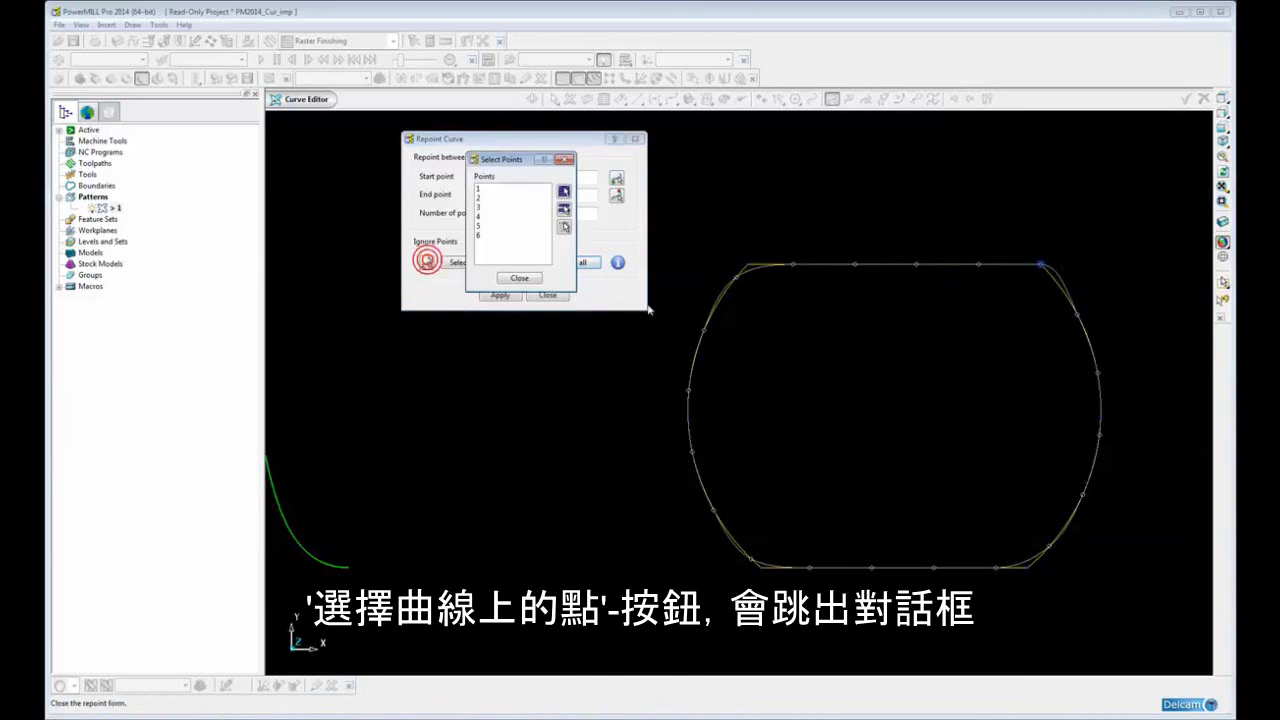
click(749, 266)
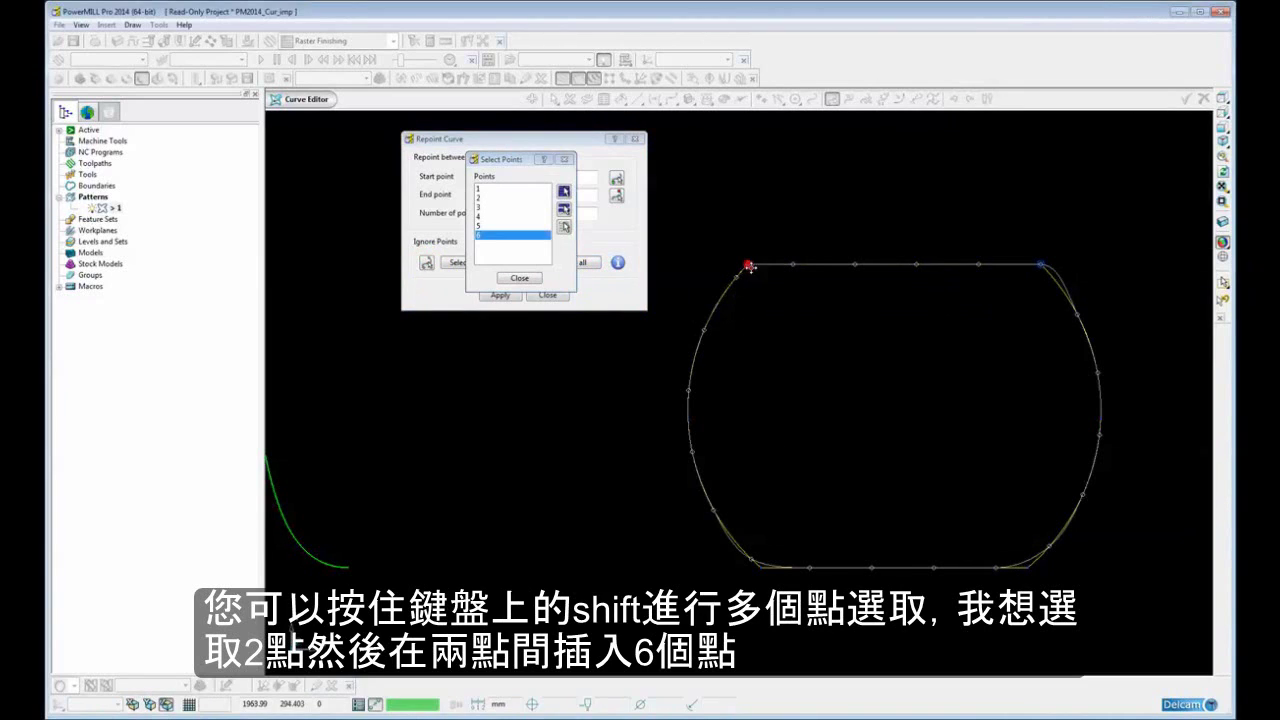
shift+click(1042, 264)
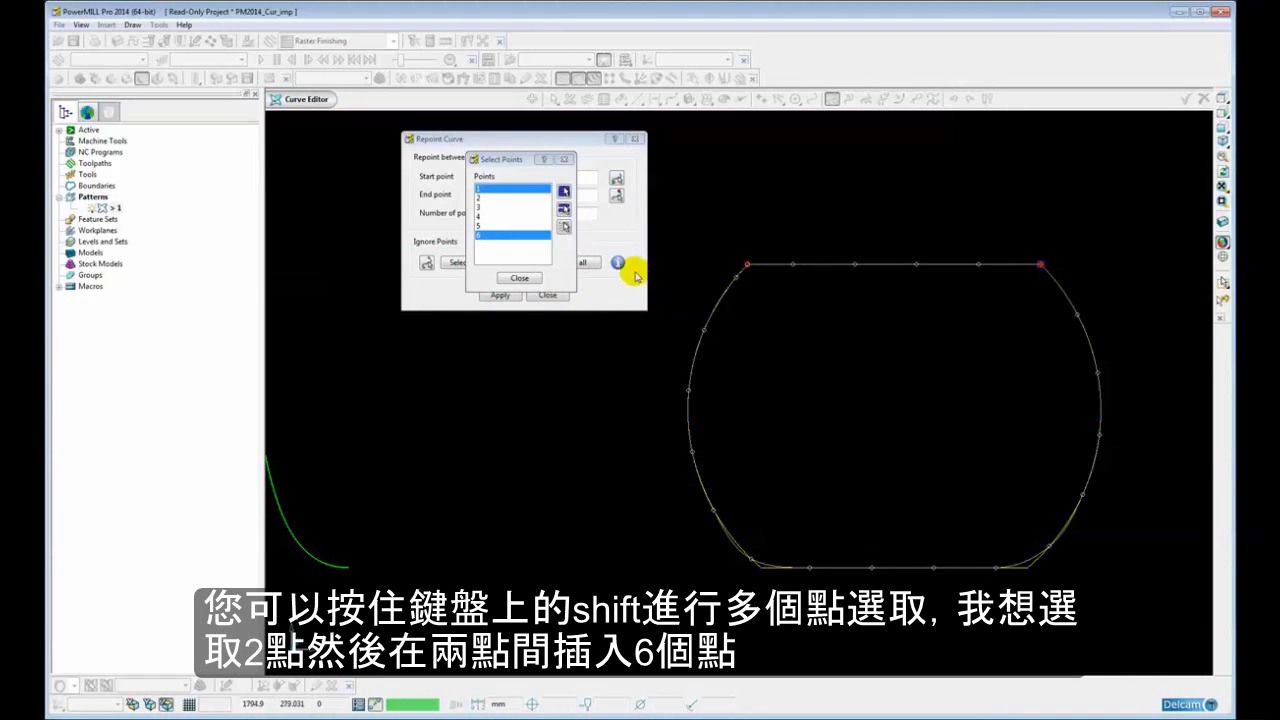
click(520, 280)
click(570, 213)
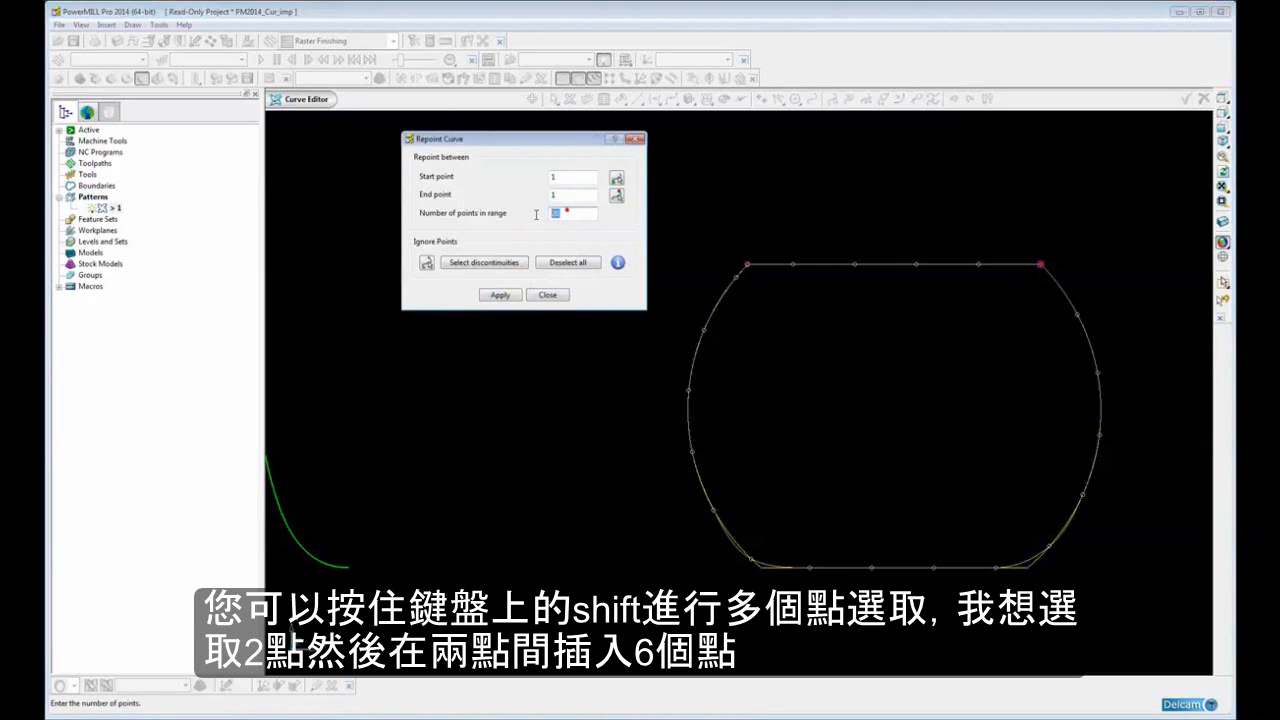
text(6)
key(Tab)
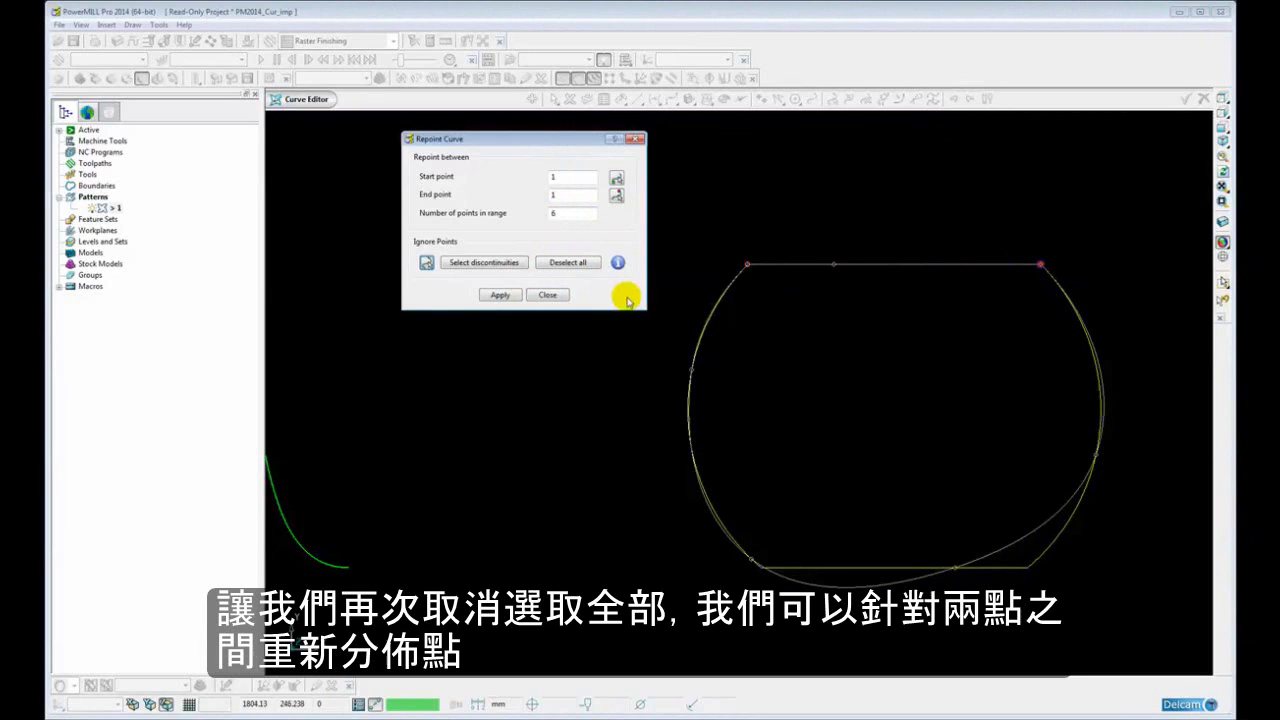
Step: Deselect all ignored points and limit the repointing to the left arc, from start point 4 to end point 6
click(557, 294)
click(567, 264)
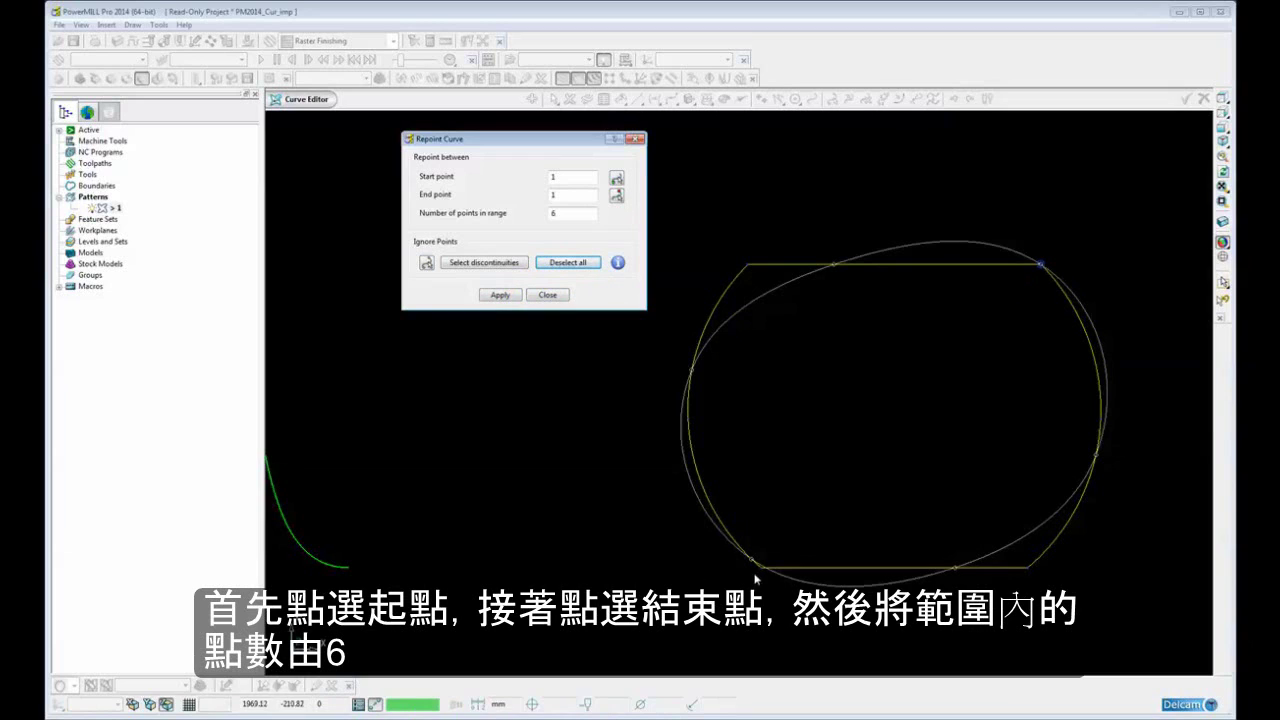
click(616, 177)
click(763, 568)
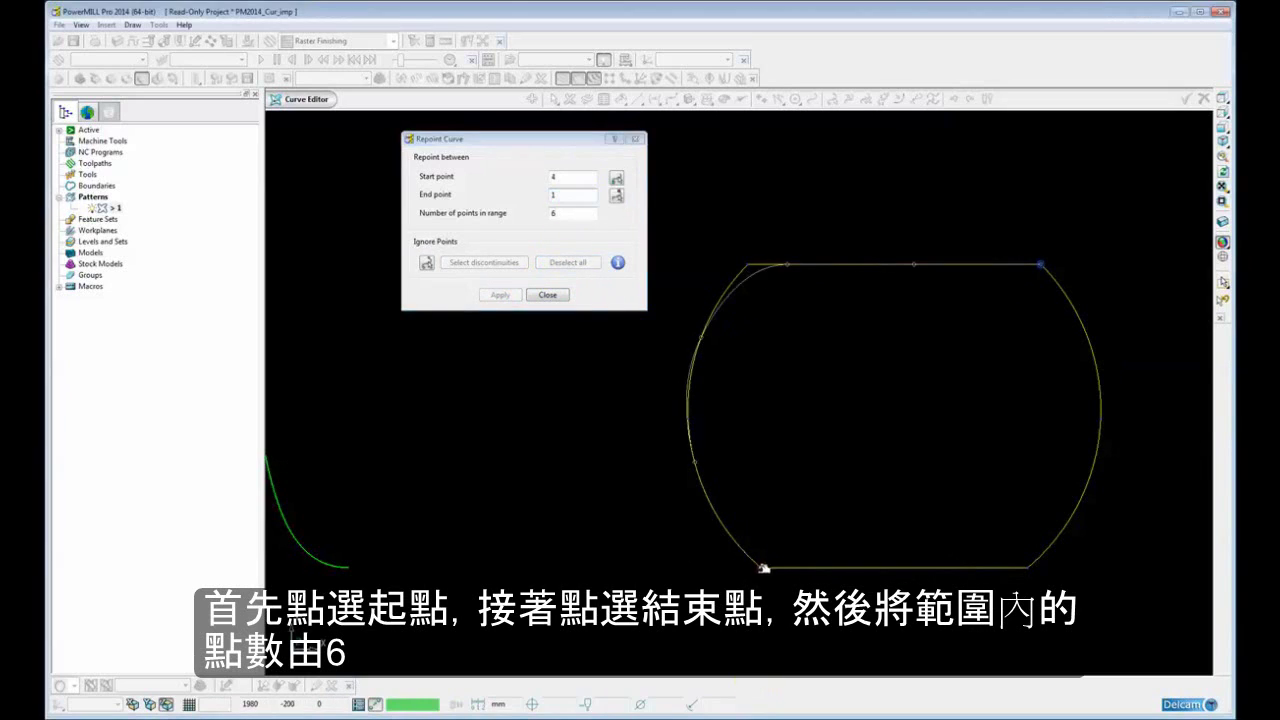
click(617, 194)
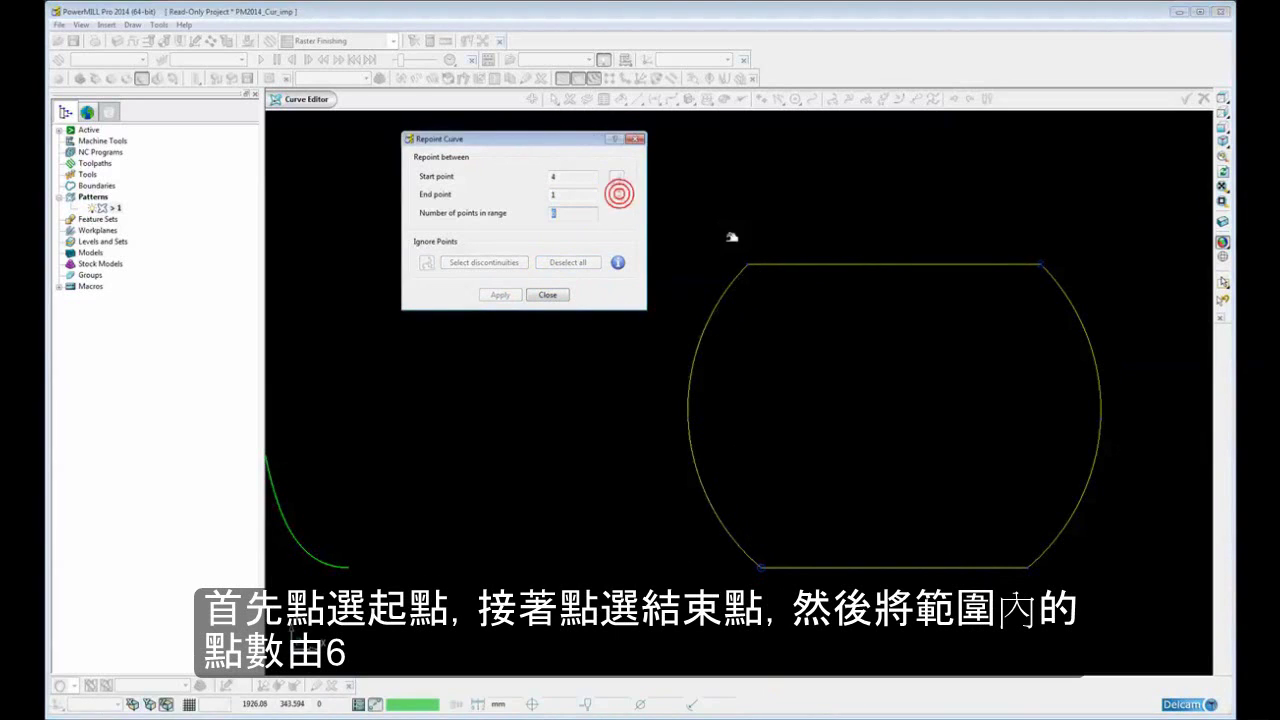
click(748, 264)
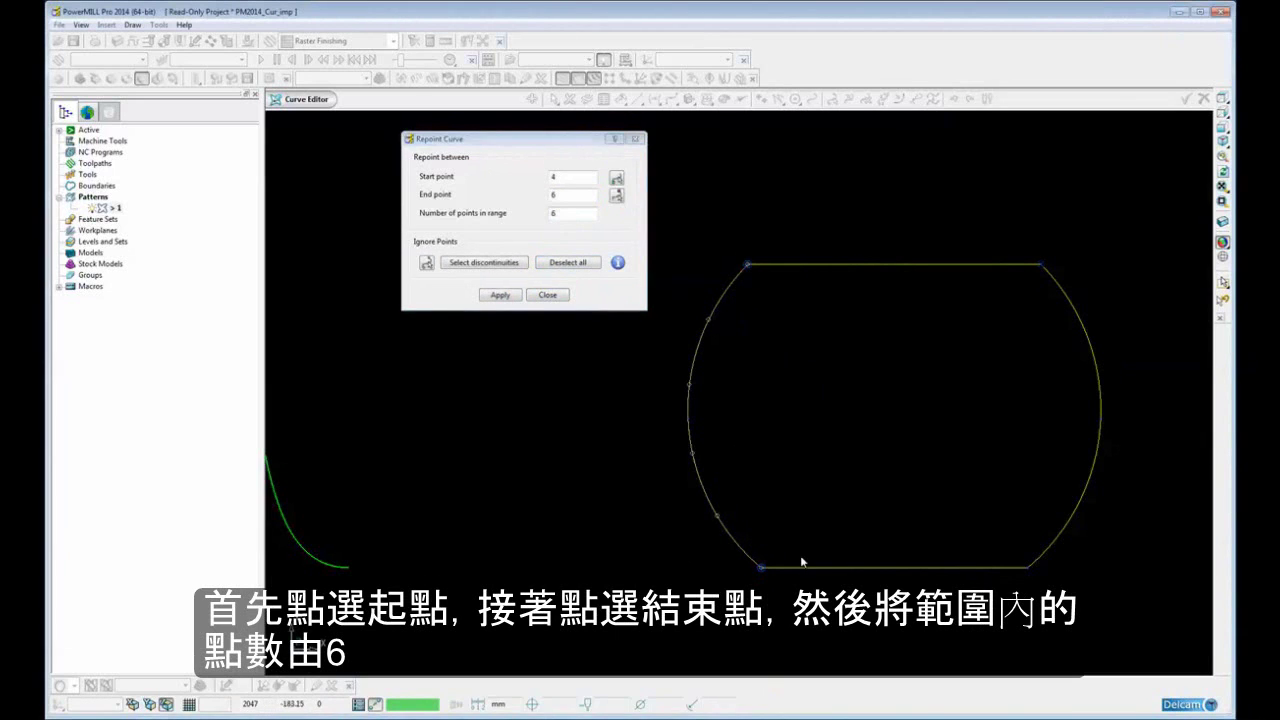
Step: Repoint the left arc with 12 points in range, close the repointing form, and accept the curve edits
double_click(570, 213)
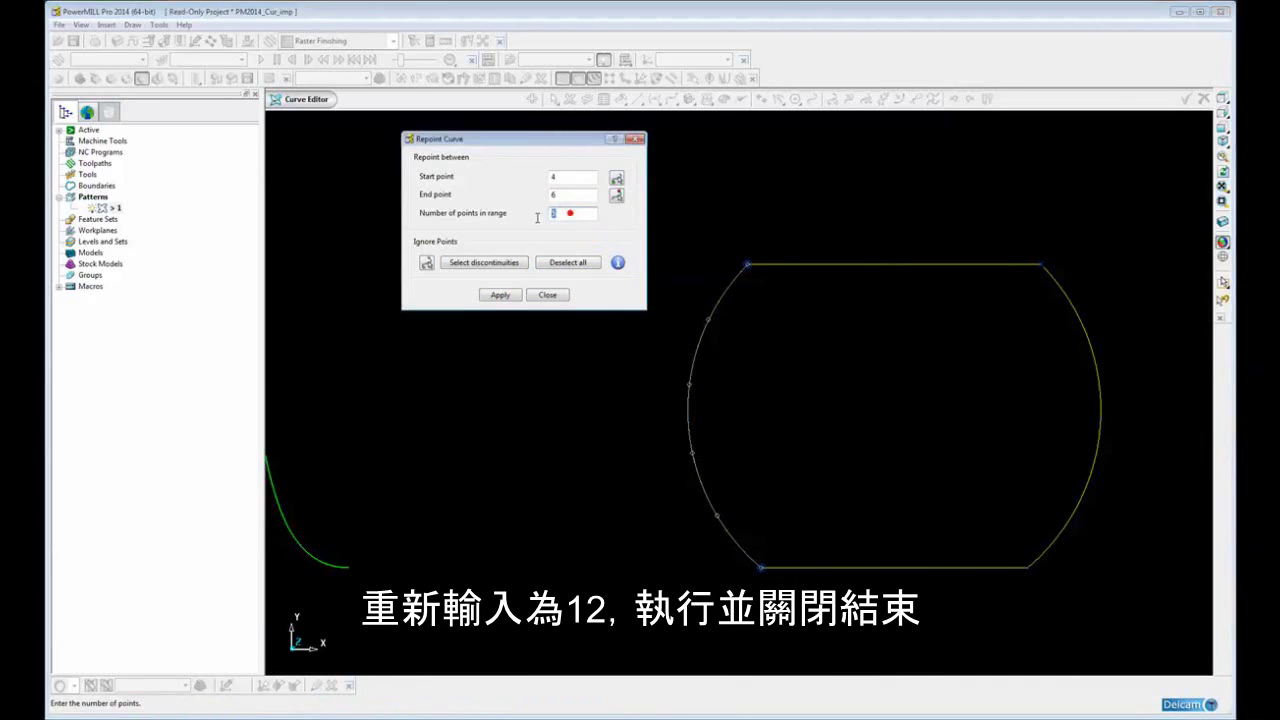
text(12)
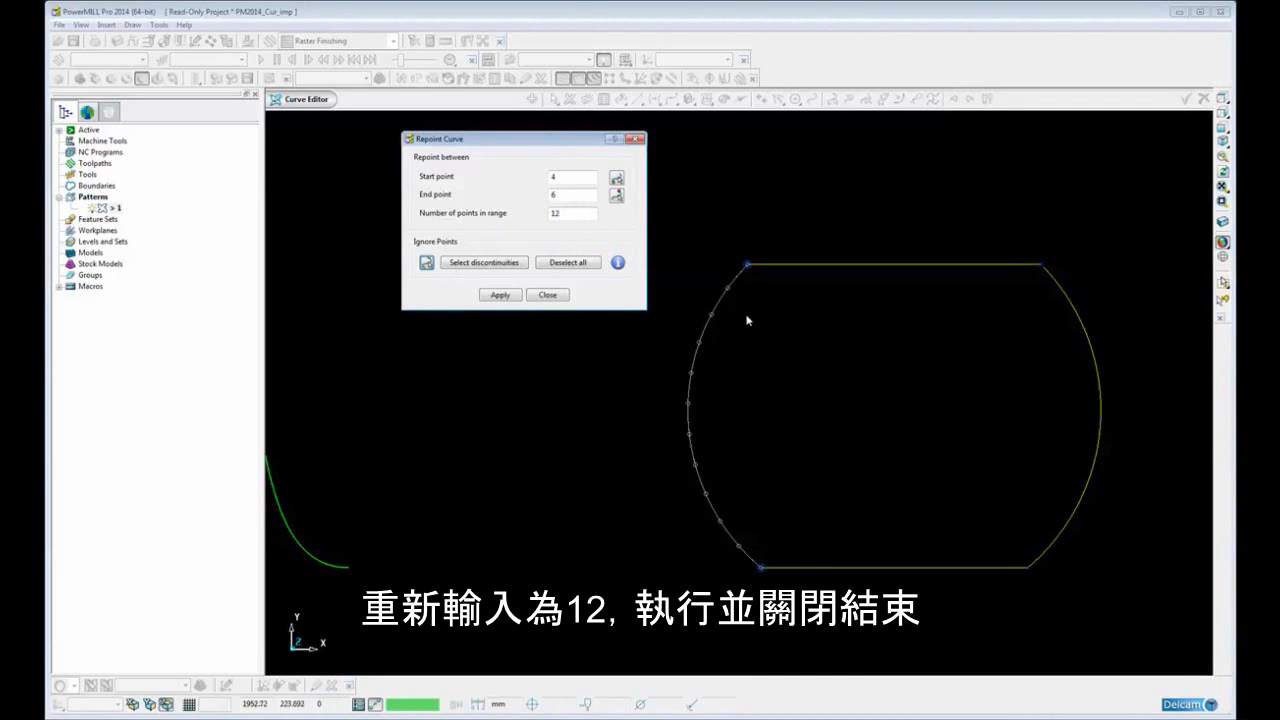
click(495, 296)
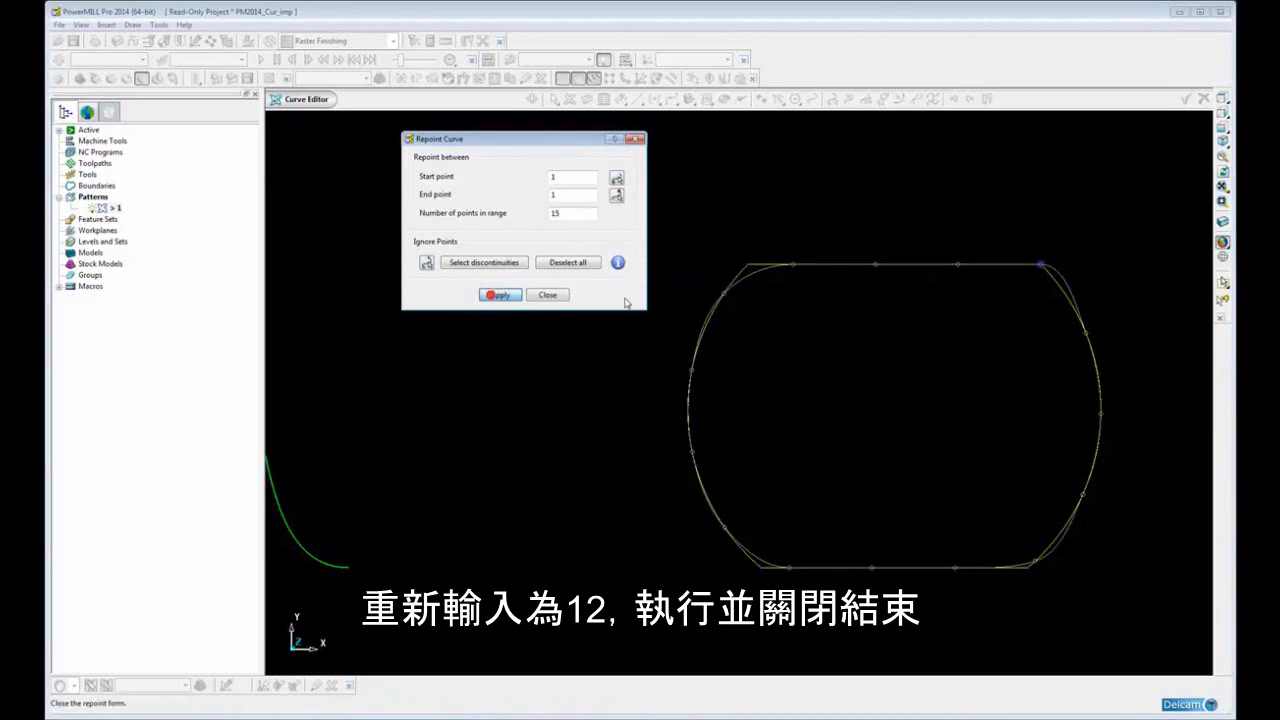
click(546, 295)
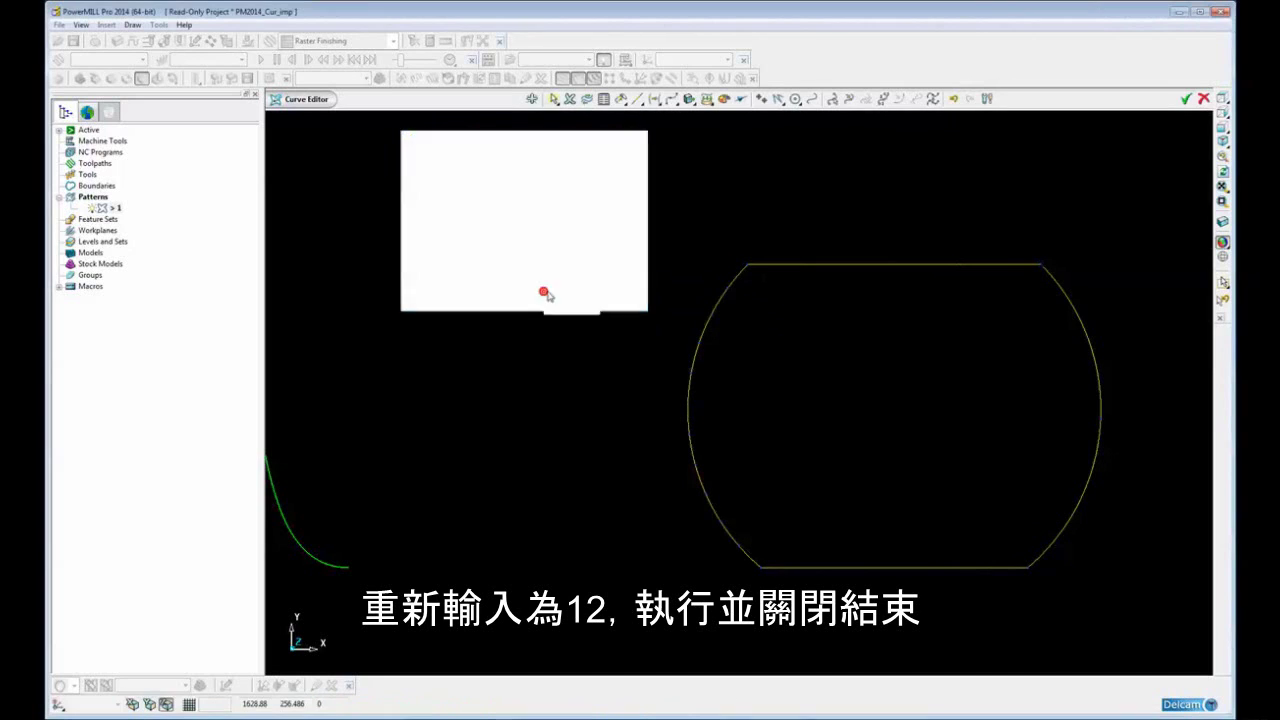
click(1185, 98)
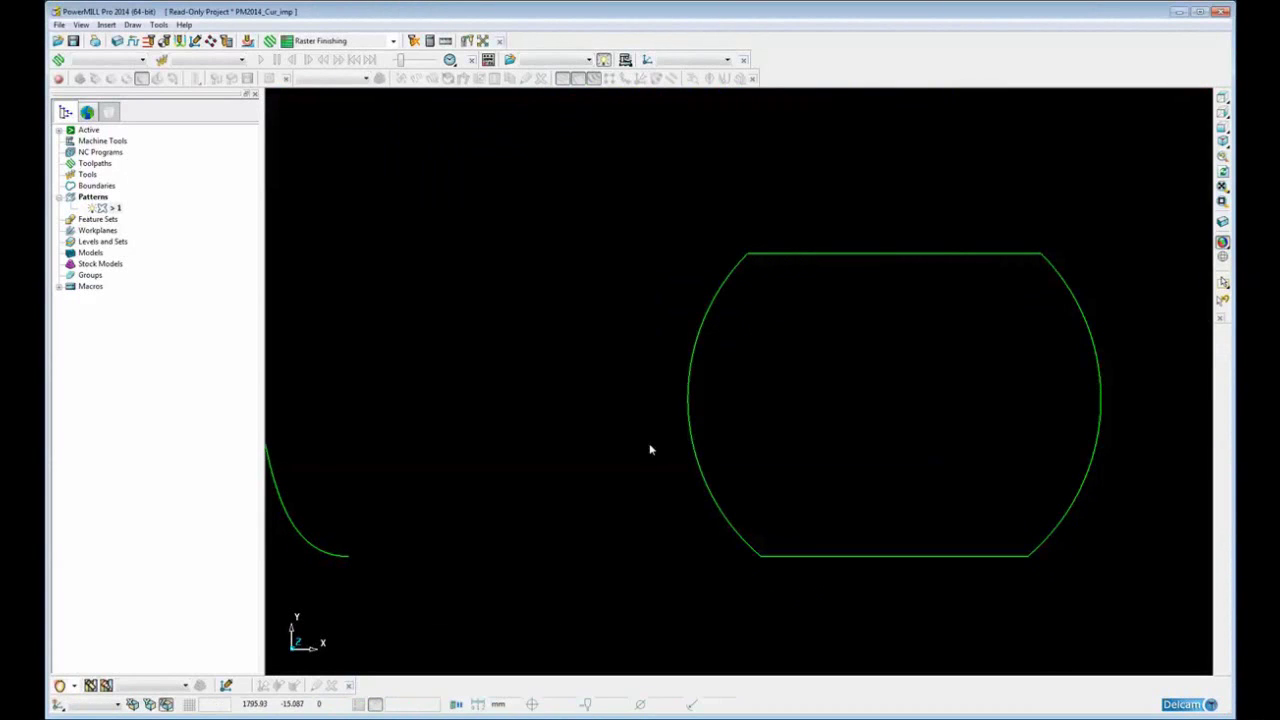